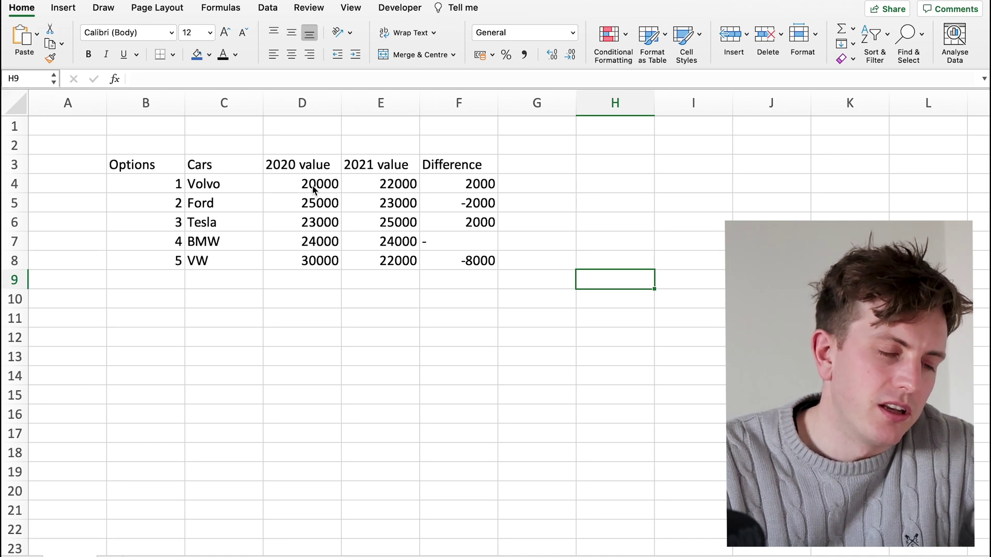
Enter 0 as BMW's difference in cell F7
drag(319, 185, 476, 266)
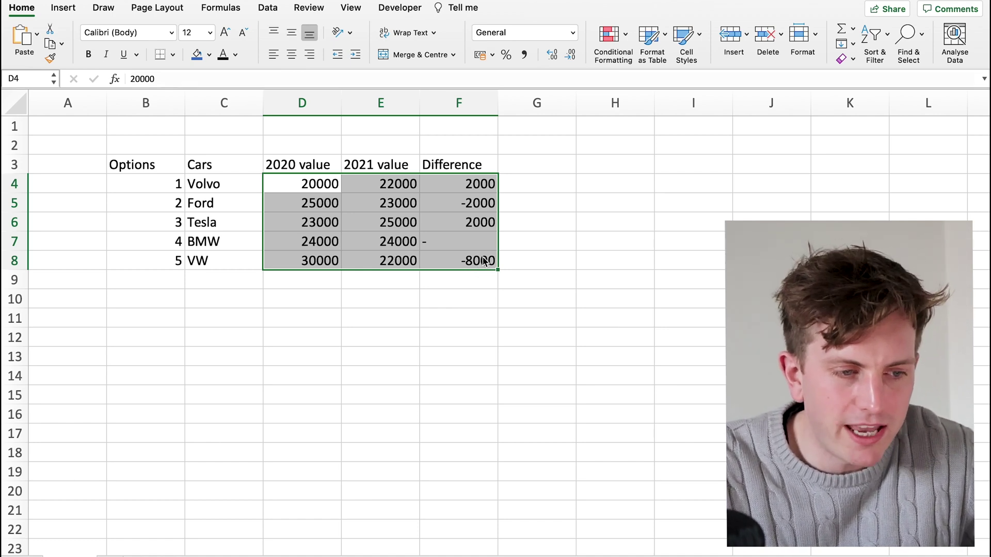
click(465, 264)
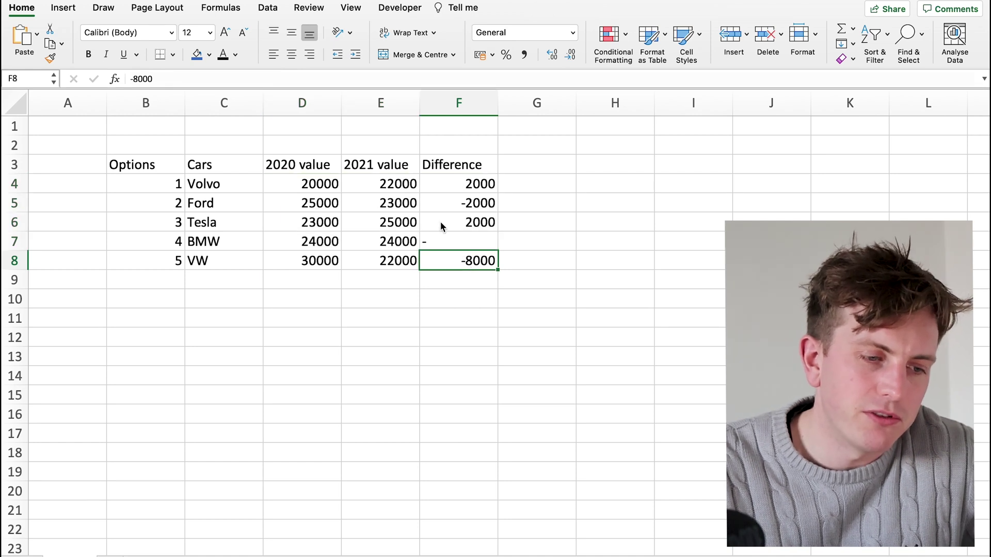
click(457, 245)
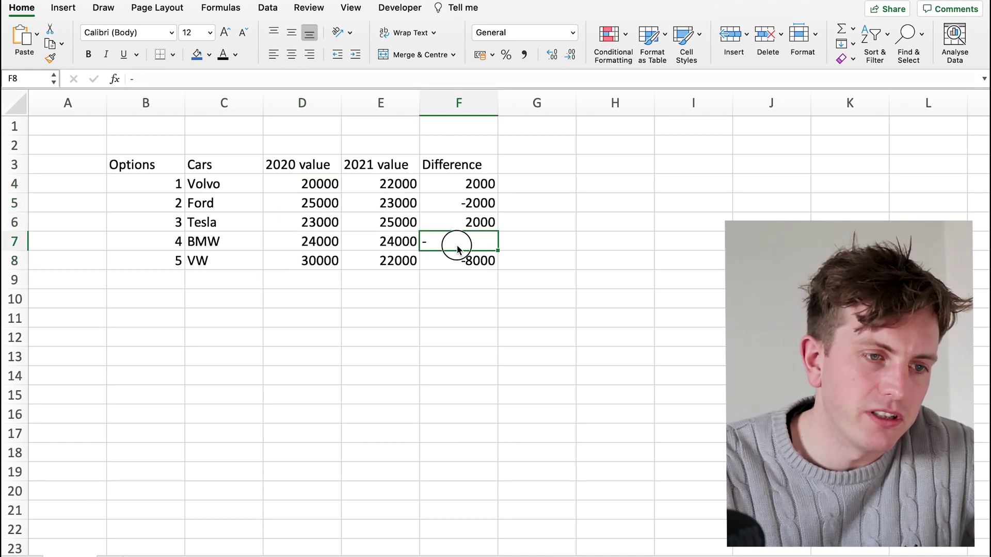
click(573, 32)
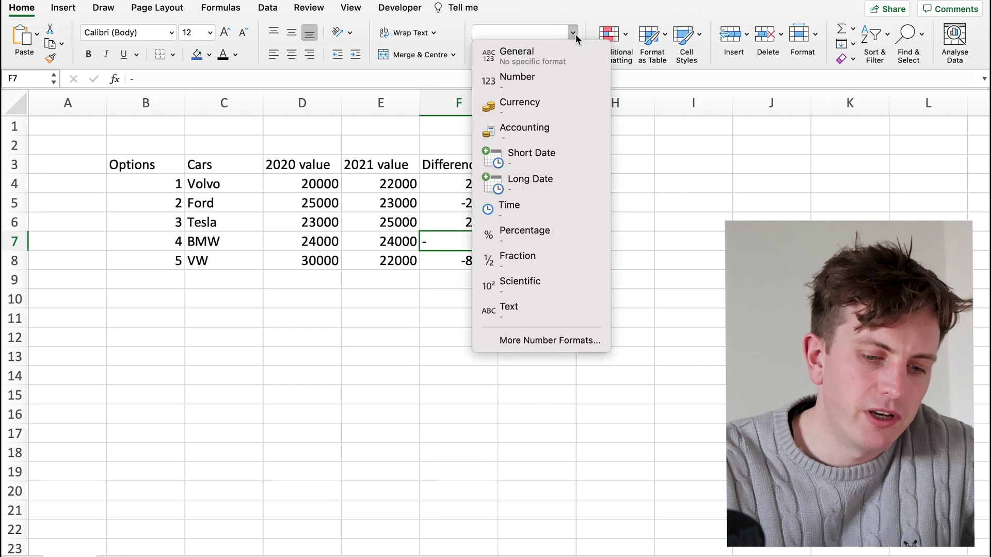
click(602, 268)
click(491, 236)
text(0)
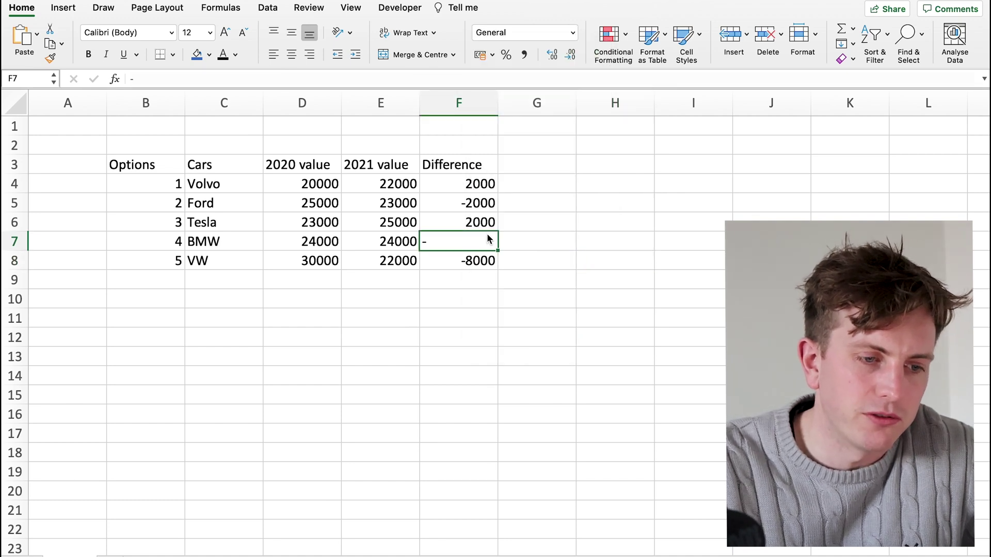
key(Return)
click(537, 248)
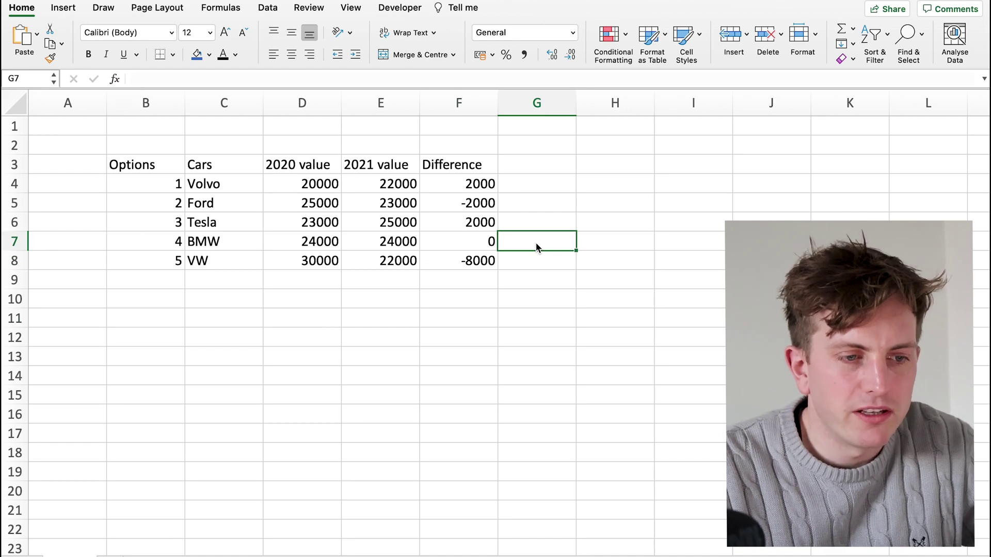
Format Volvo's difference in F4 as Accounting with no decimals, showing 2,000
click(455, 189)
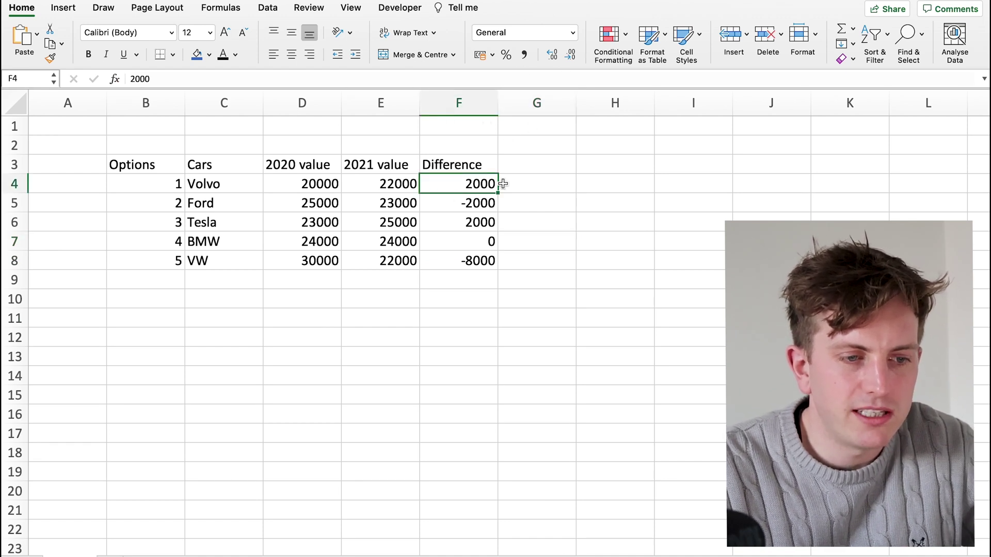
click(524, 55)
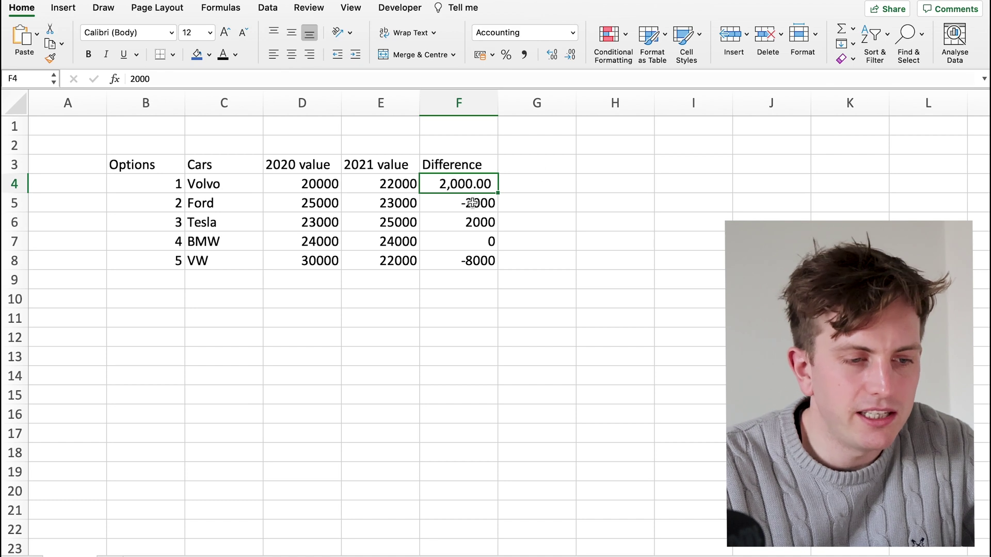
click(572, 56)
click(572, 56)
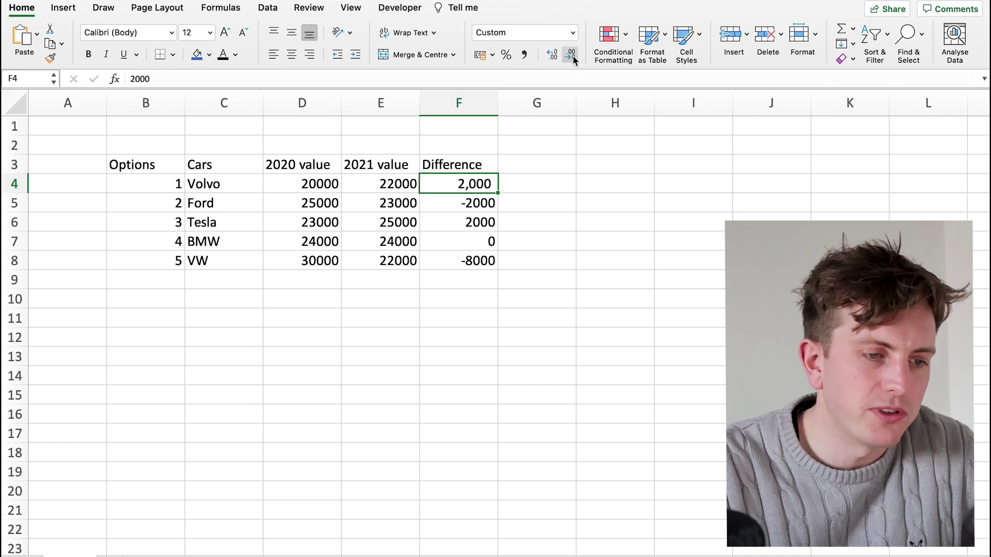
click(581, 187)
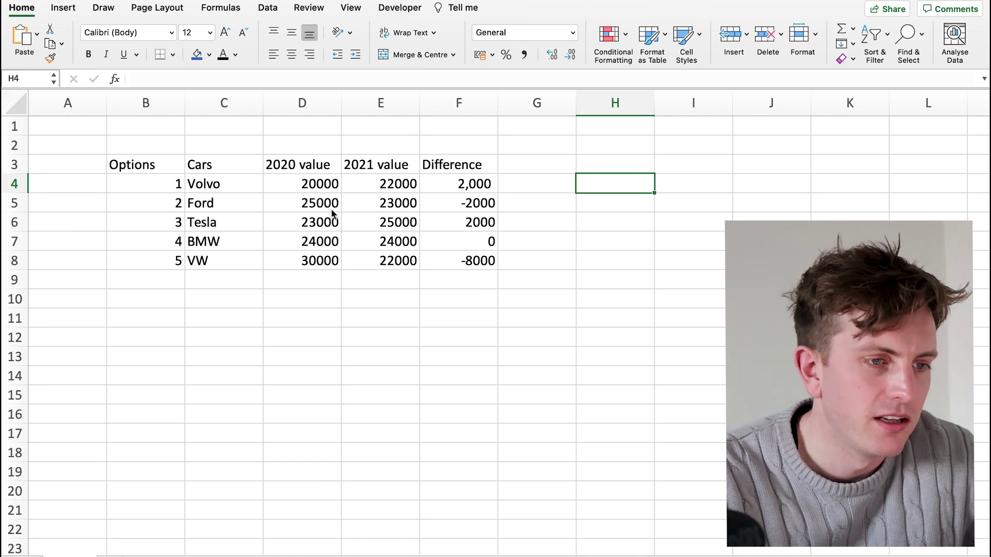
click(313, 187)
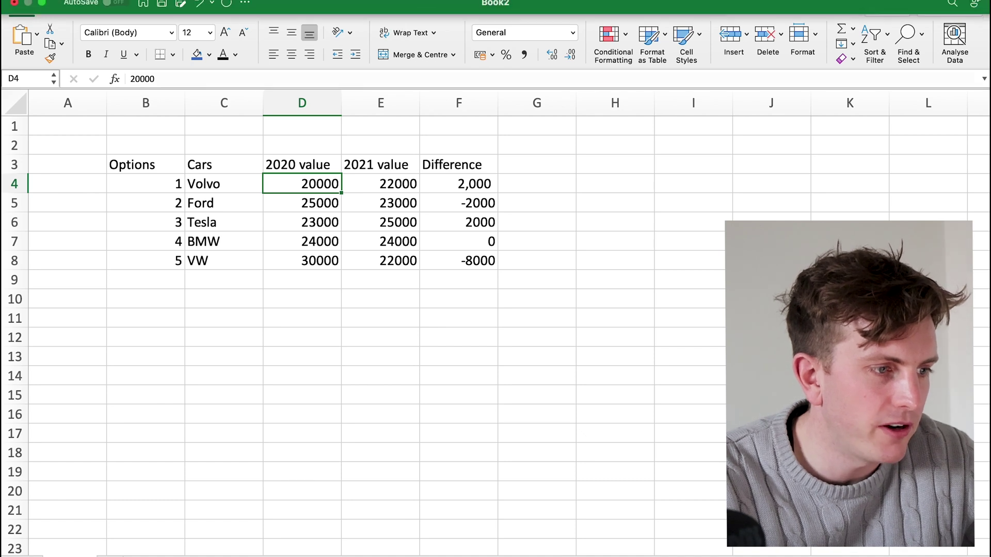
click(49, 1)
click(64, 22)
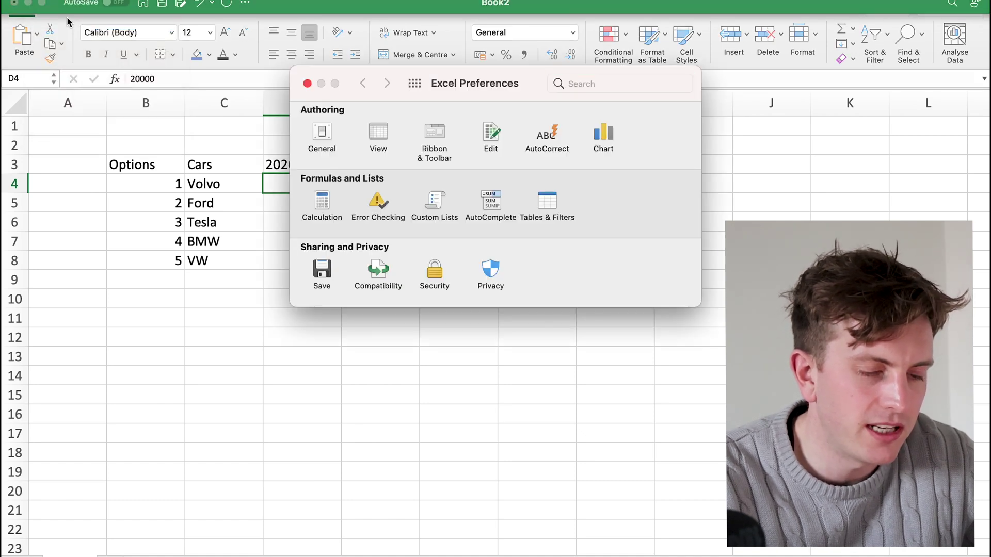
click(432, 138)
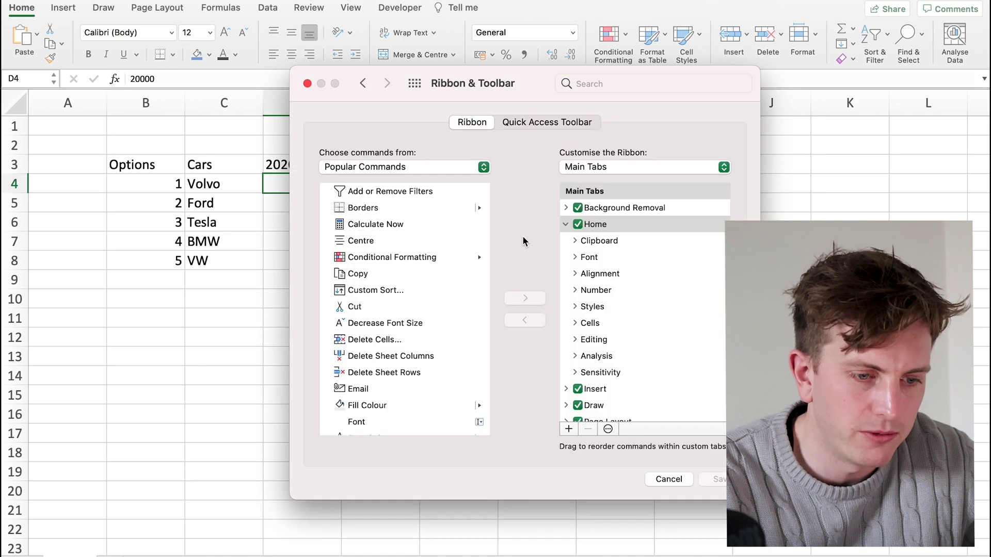
scroll(623, 306, down, 5)
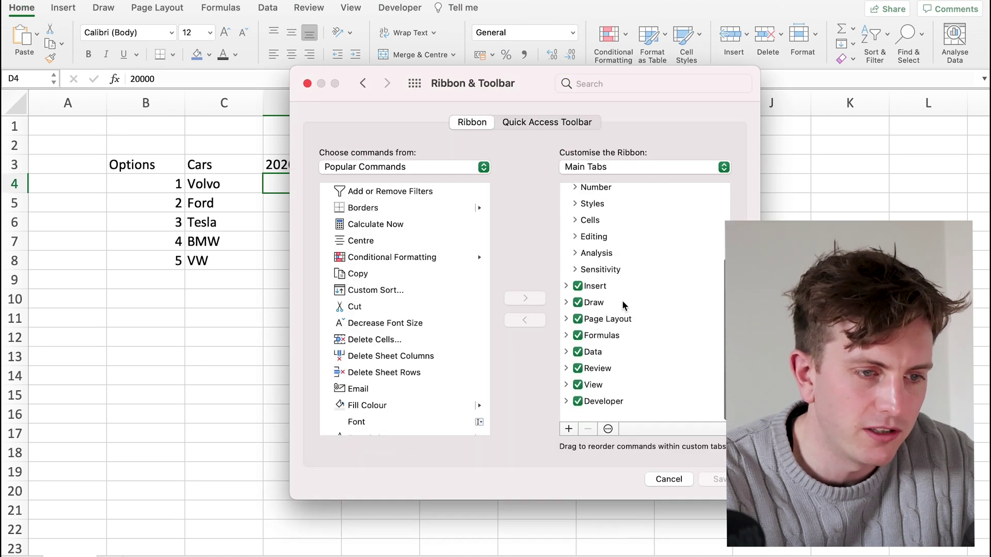
click(668, 480)
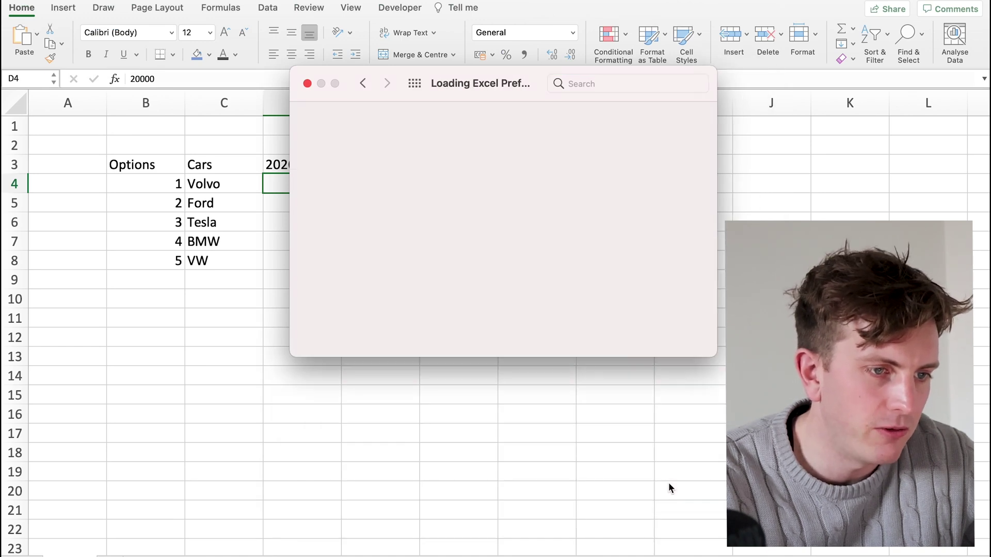
click(309, 82)
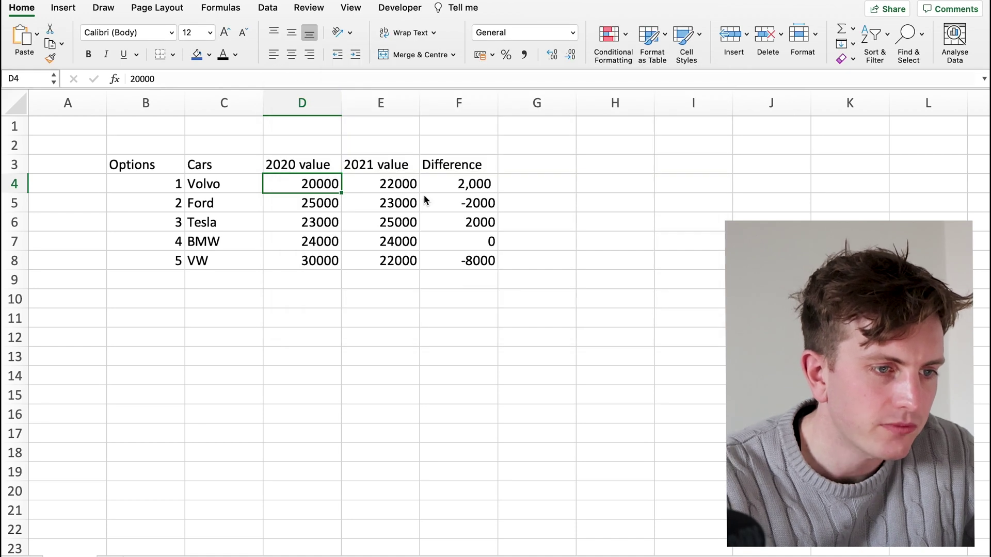
click(398, 10)
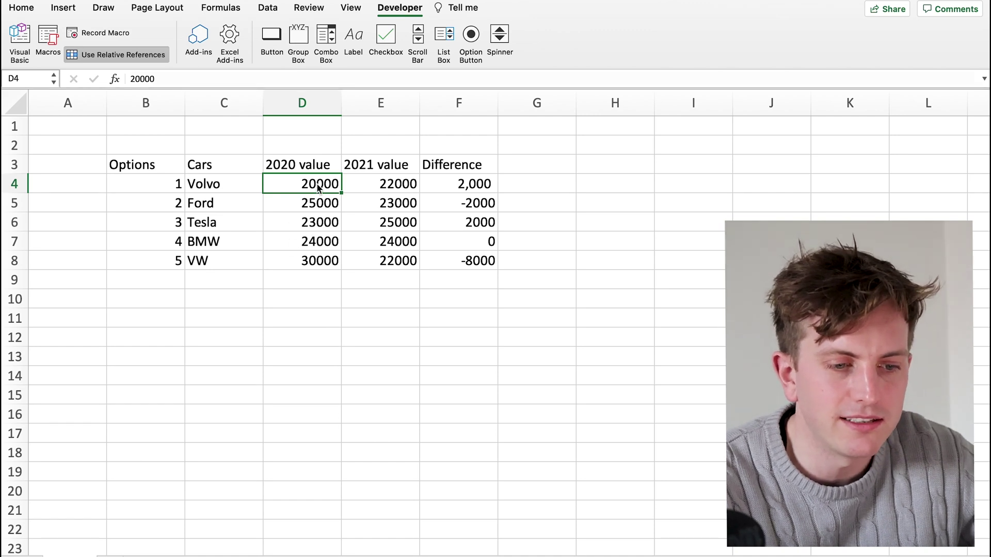
Select Volvo's 2020 value in D4 and begin setting up a new macro recording
drag(601, 276, 772, 356)
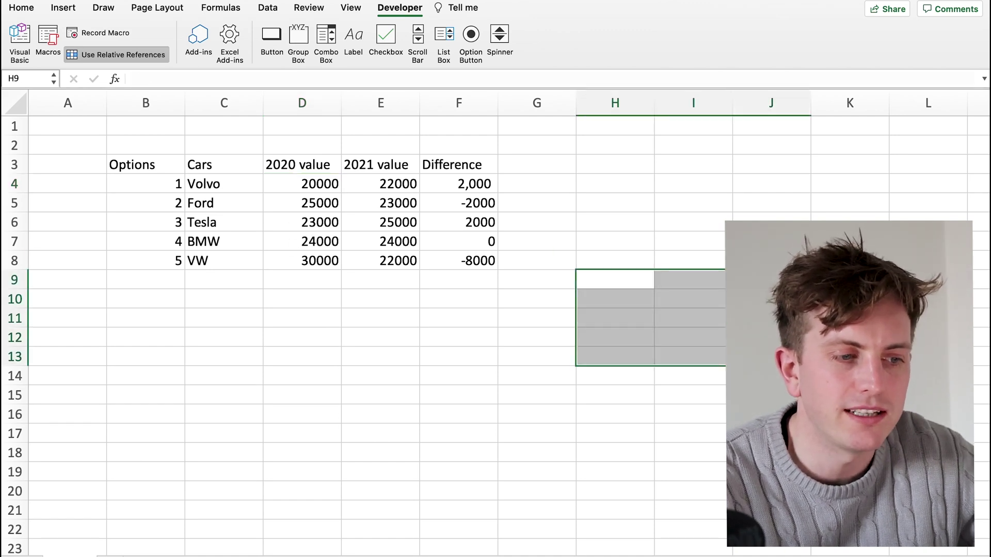
click(367, 281)
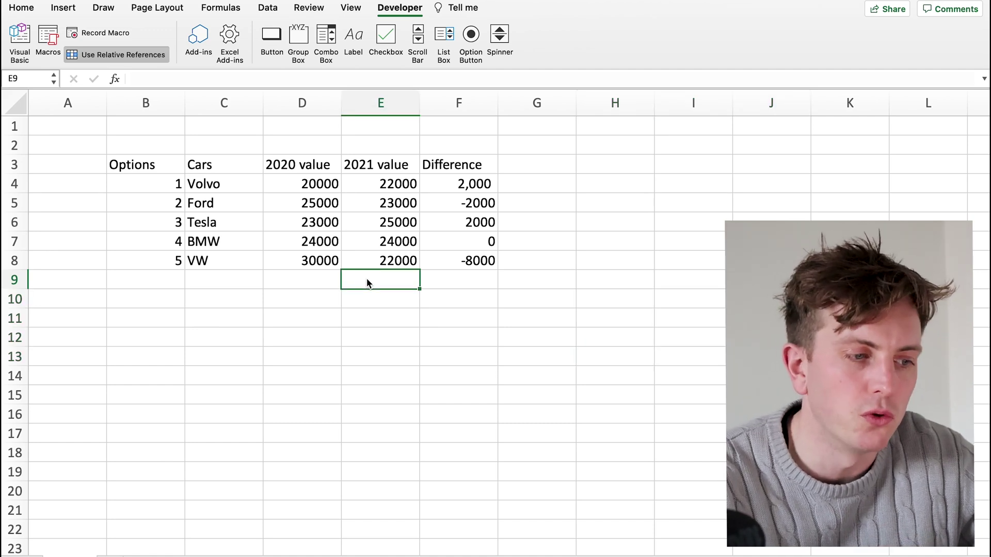
click(301, 190)
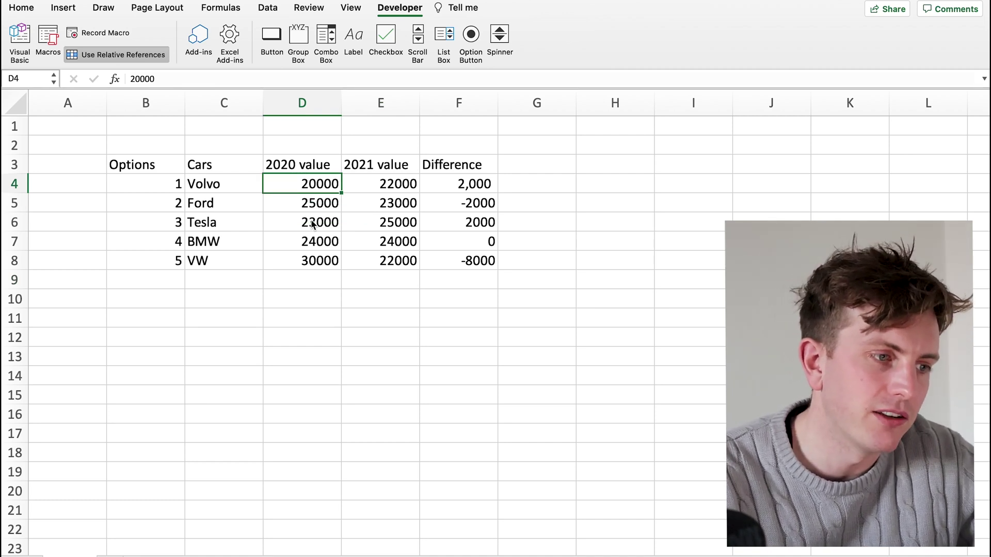
click(116, 35)
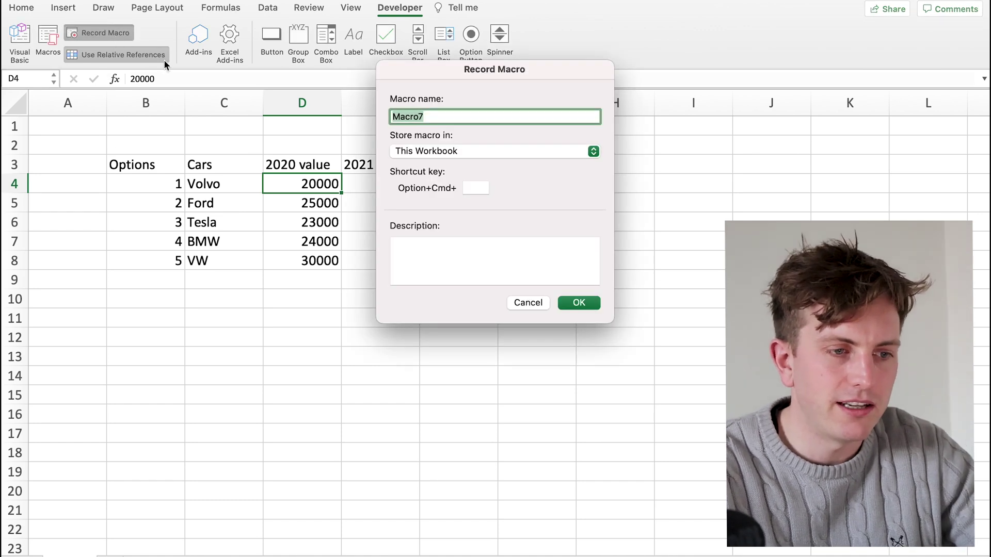
Record a macro named Format_number with shortcut key r, and bring up Format Cells for D4
text(Format)
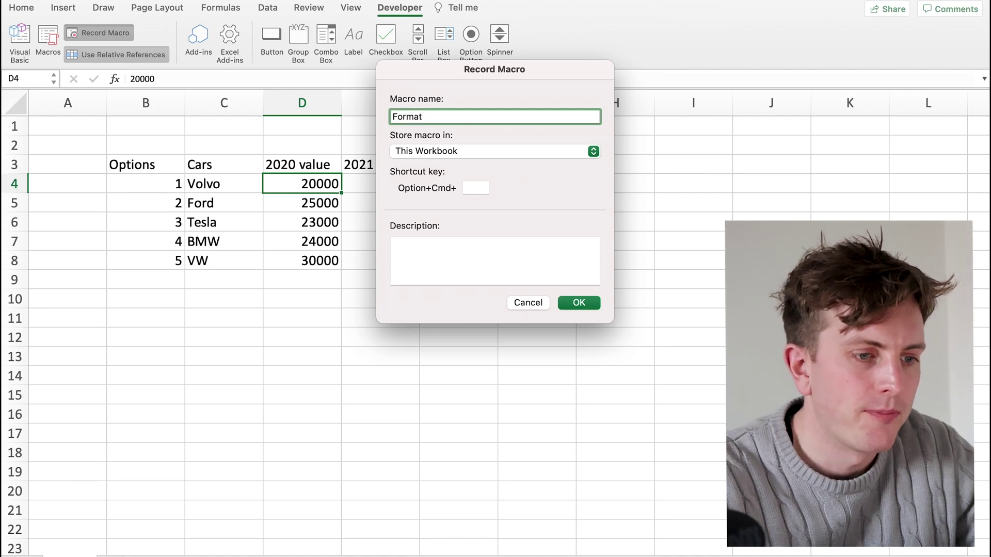
text(_number)
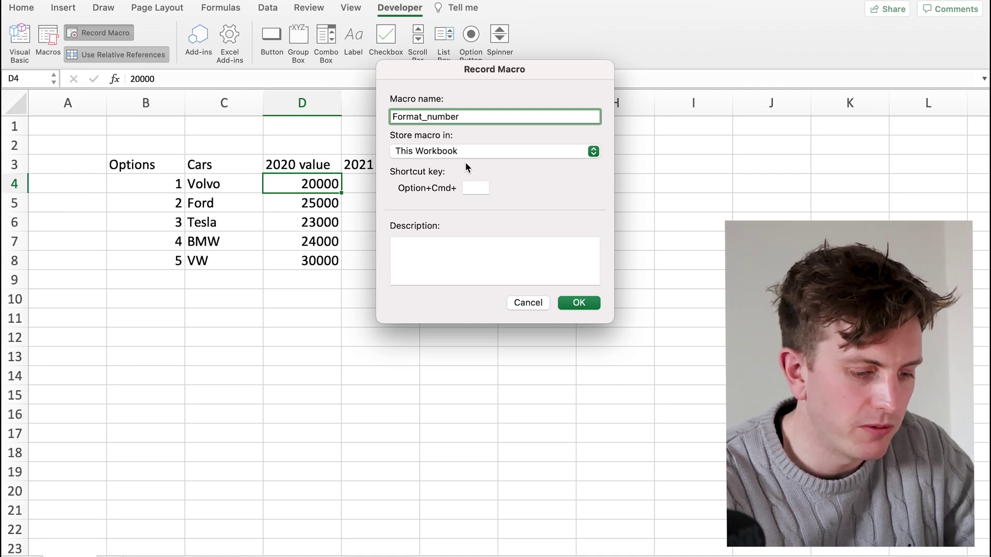
click(483, 190)
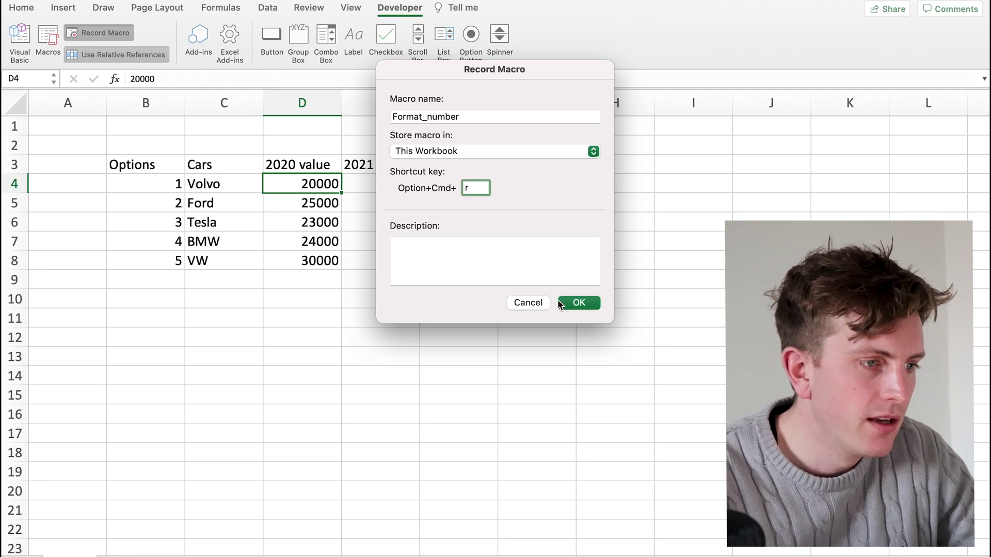
click(576, 302)
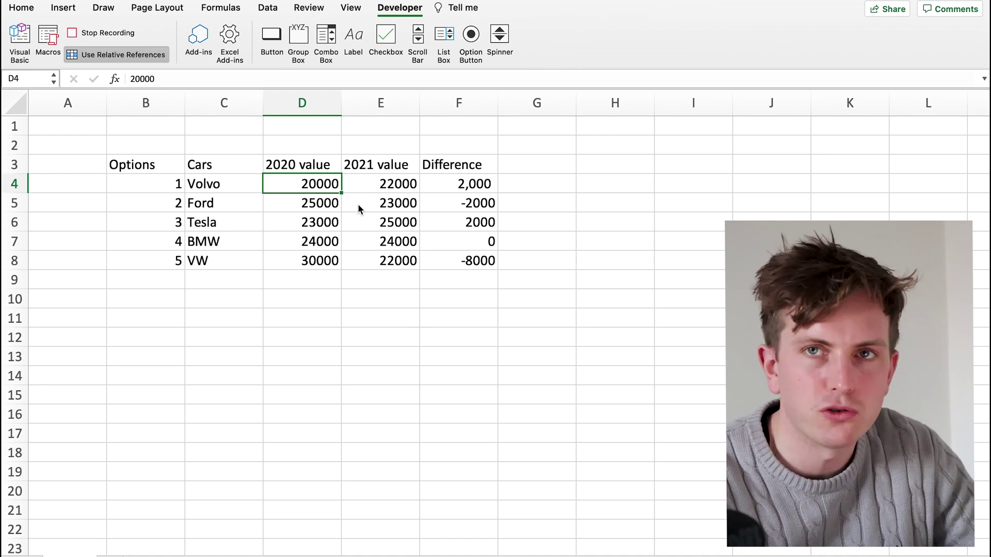
key(super+1)
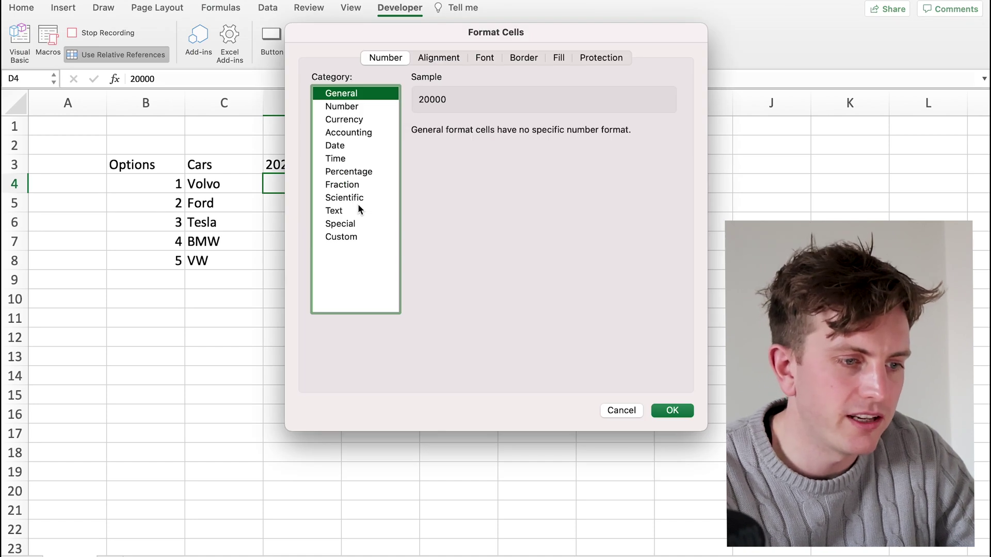
Give D4 the custom format #,##0;[Red](#,##0);- and stop the macro recording
click(347, 243)
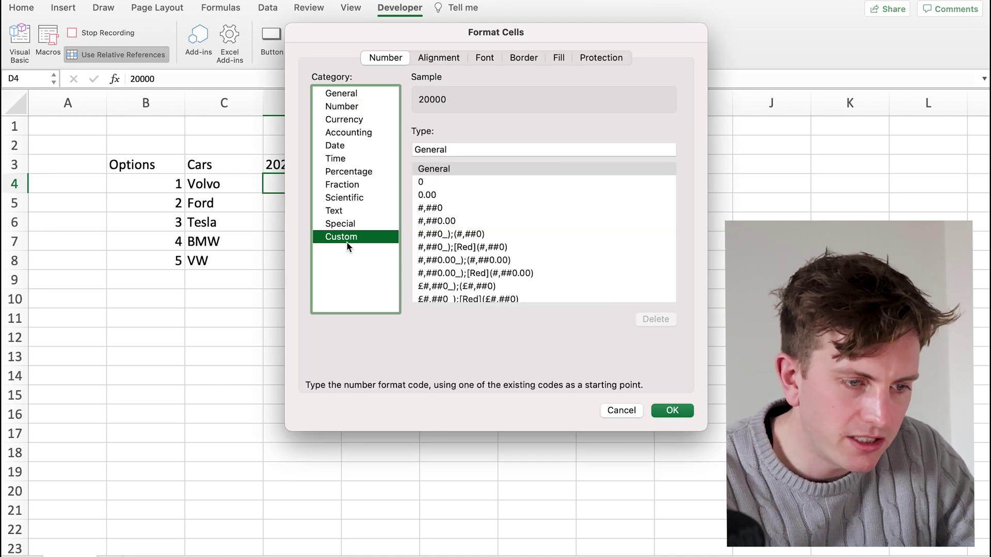
click(473, 250)
click(447, 150)
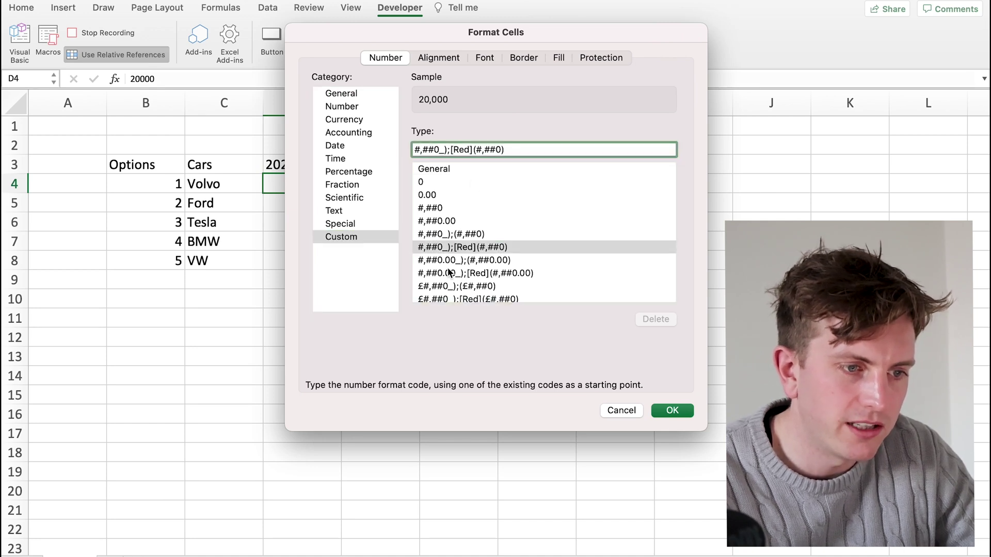
key(BackSpace)
key(BackSpace)
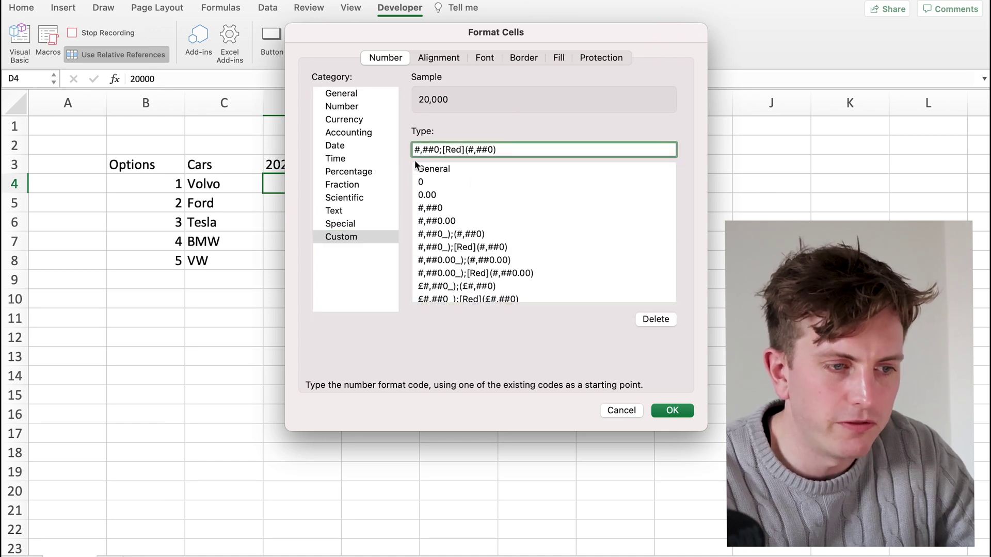
drag(433, 150, 391, 151)
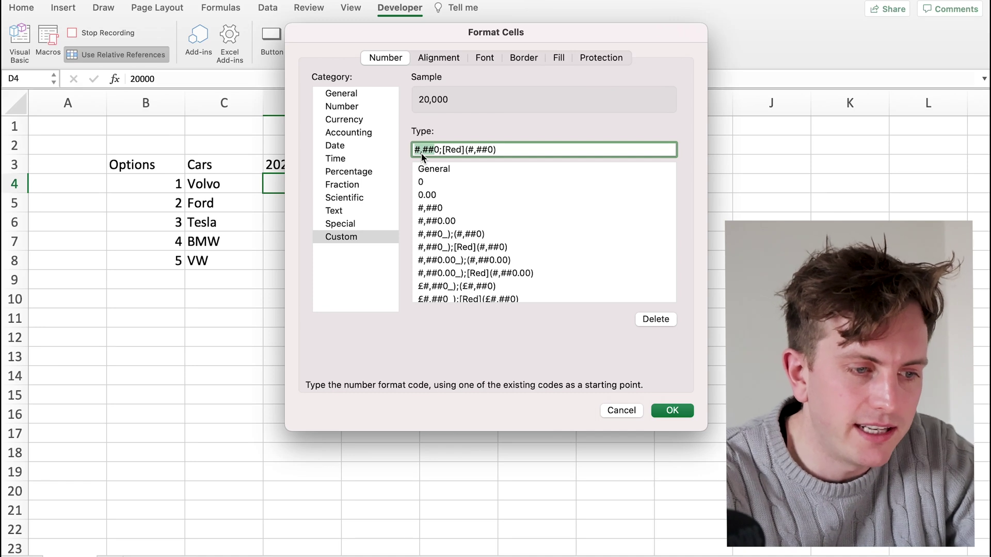
drag(475, 150, 530, 154)
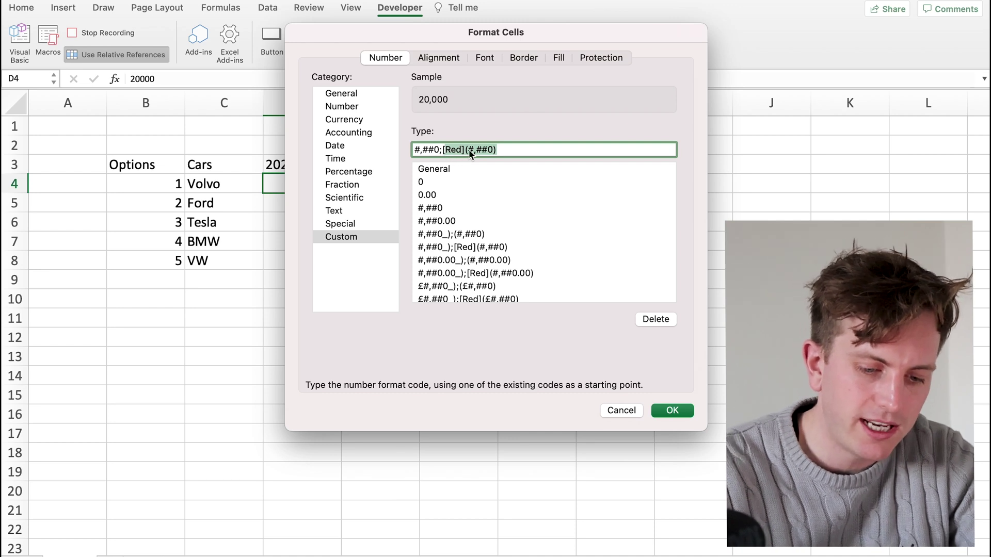
click(528, 149)
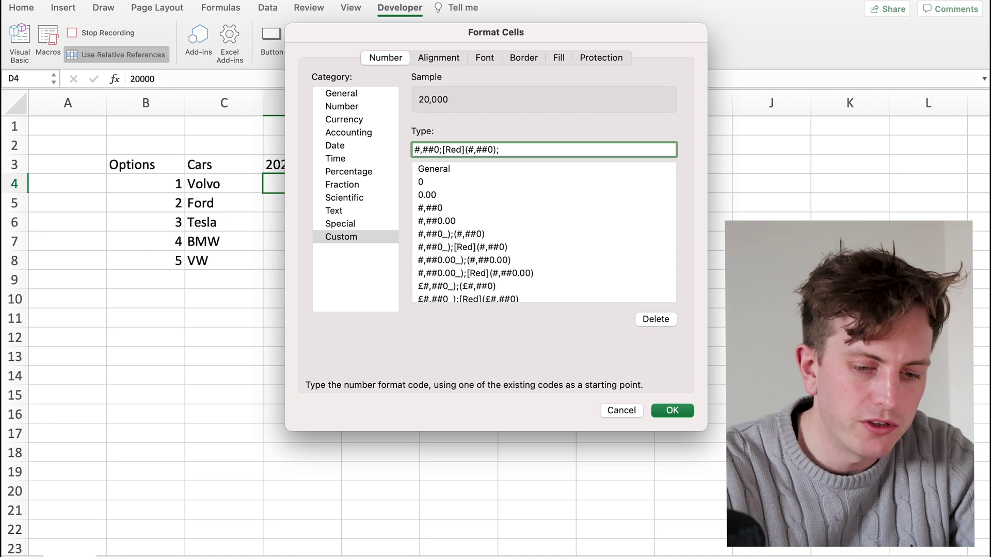
text(;)
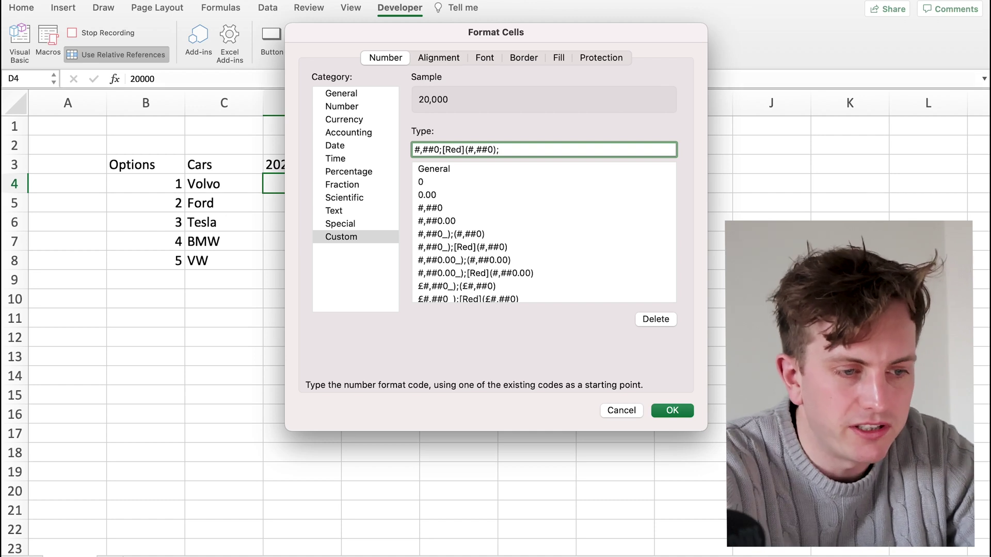
text(-)
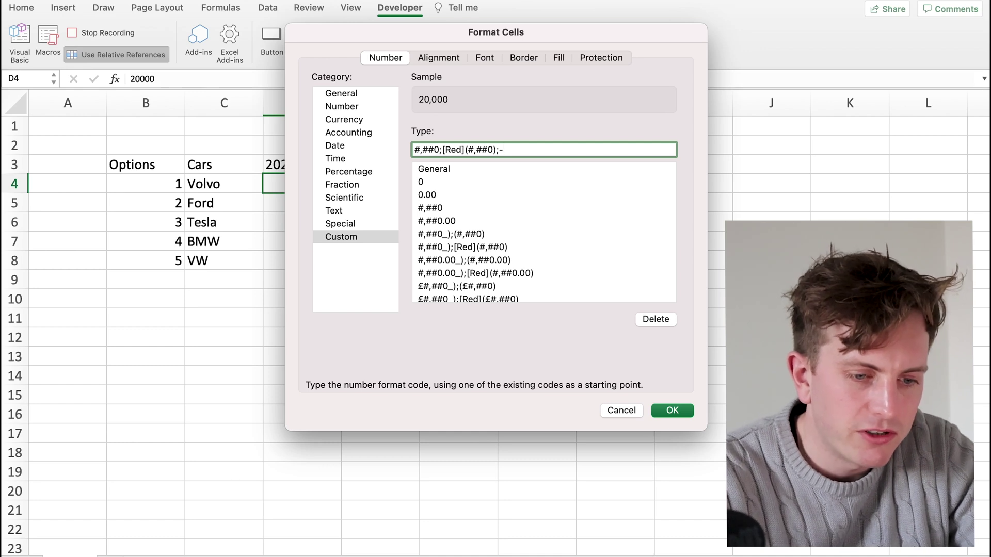
click(672, 409)
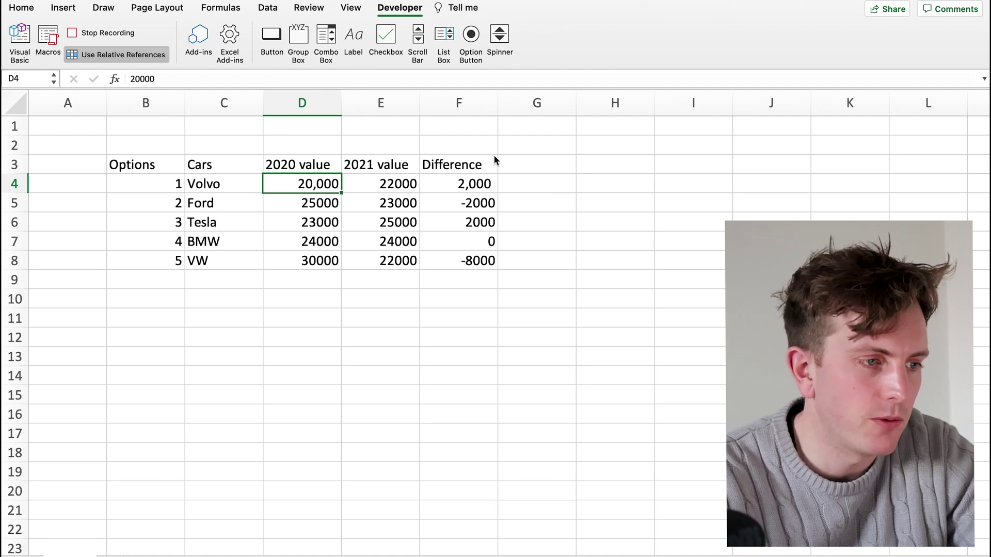
click(96, 33)
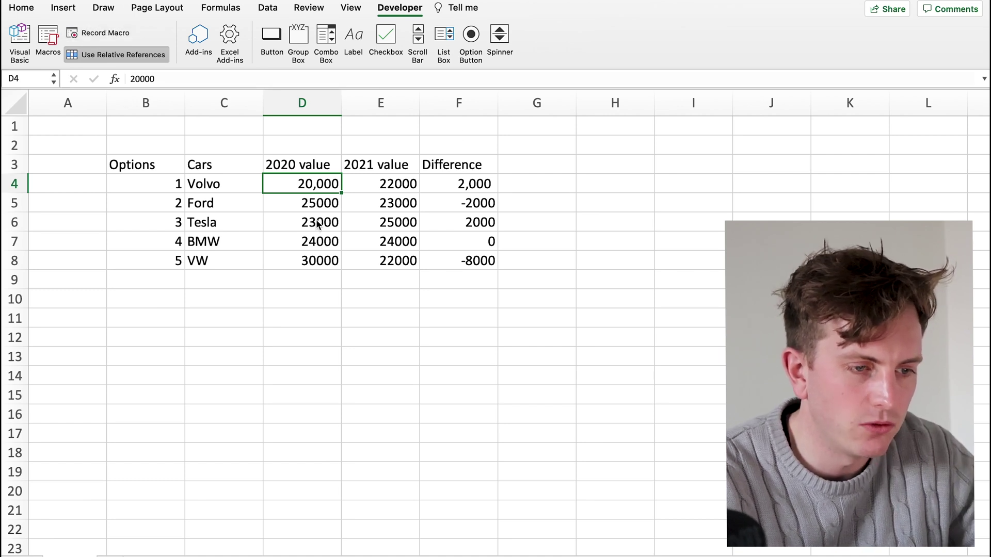
Run Format_number on D4:F8 via its shortcut, then pick it in the Macros list
drag(304, 183, 487, 267)
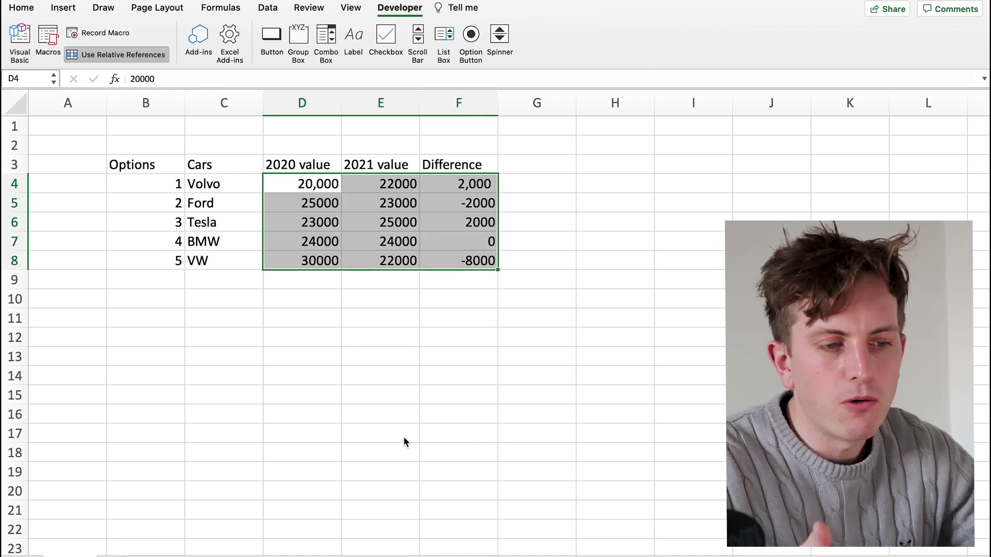
key(alt+super+m)
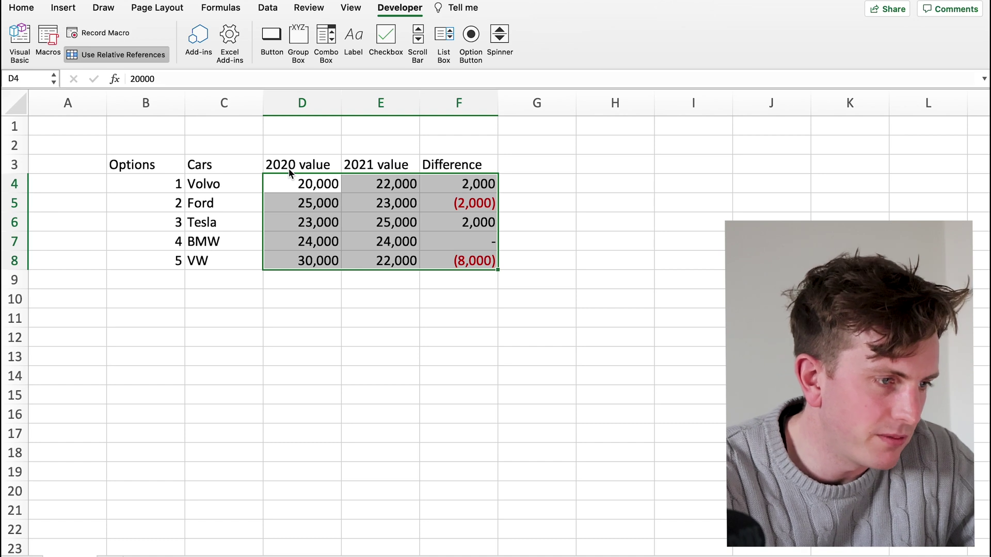
click(48, 39)
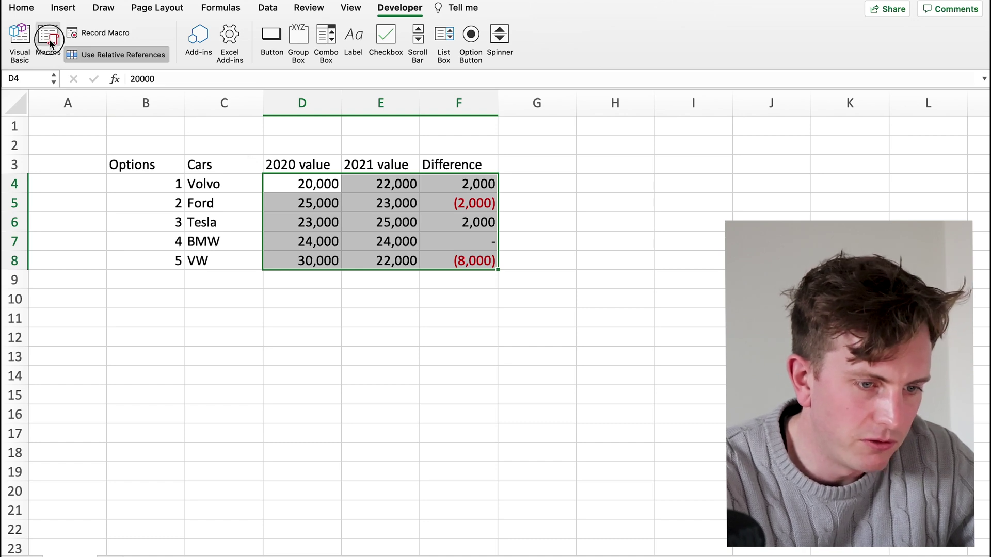
click(411, 136)
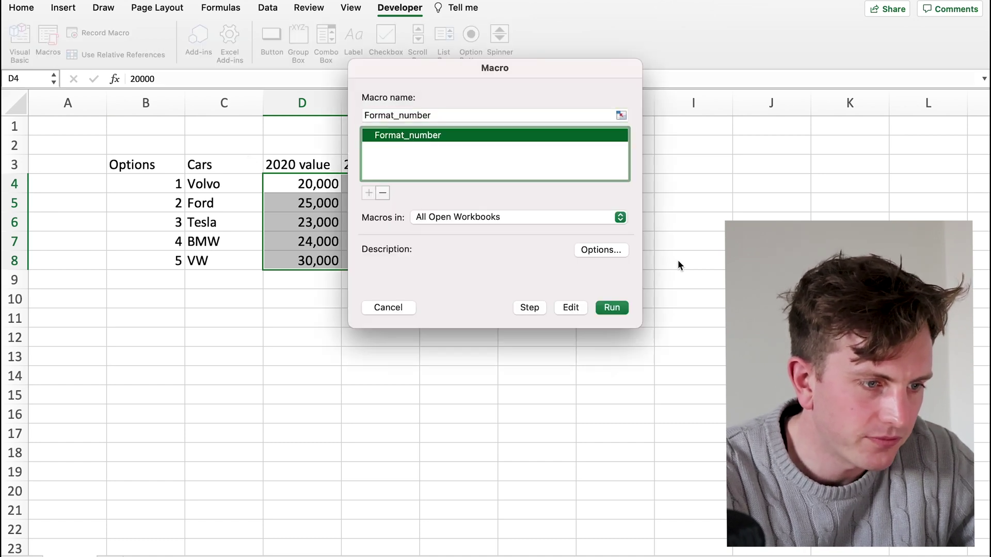
Add Selection.HorizontalAlignment = xlCenter to Format_number's code and resume the macro
click(574, 307)
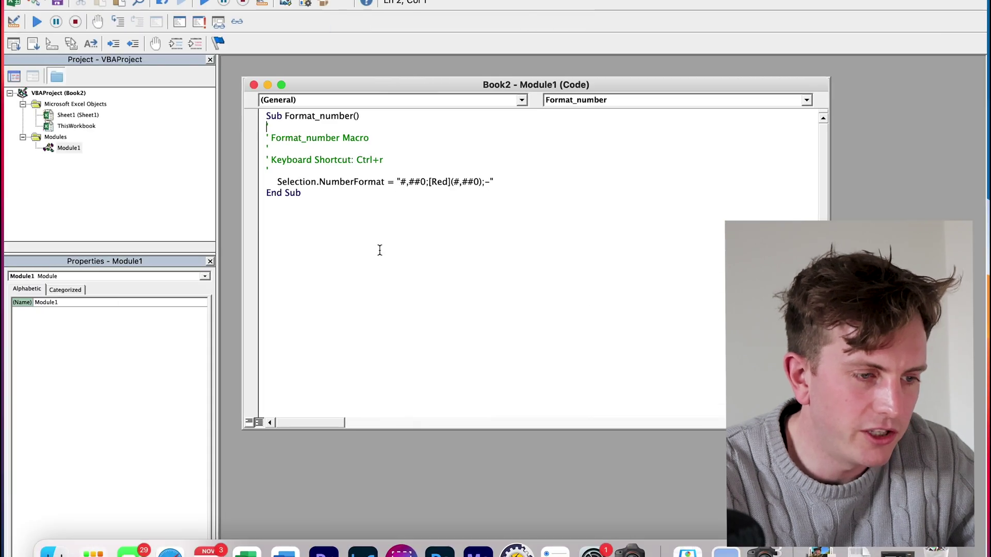
click(524, 186)
key(Return)
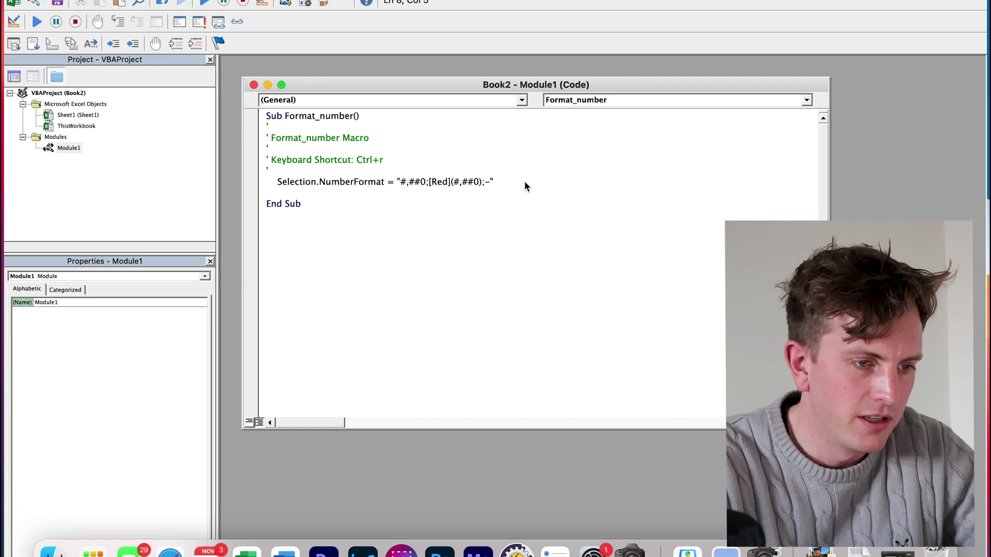
text(selection)
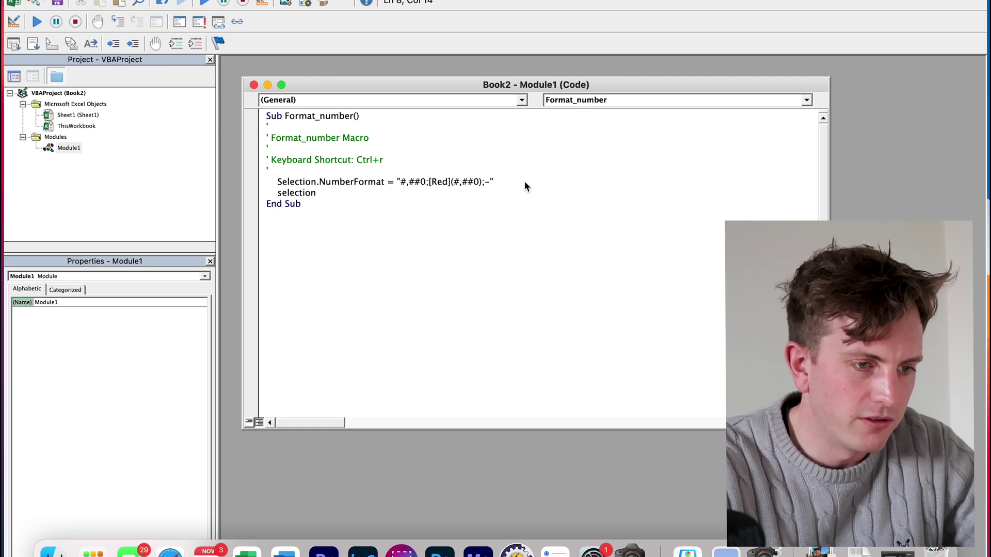
text(.ho)
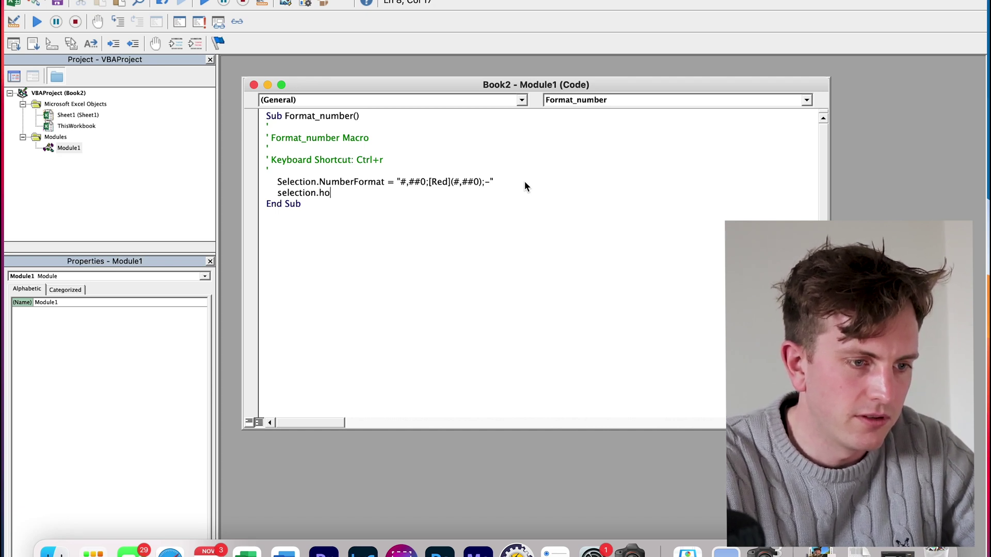
text(rizonta)
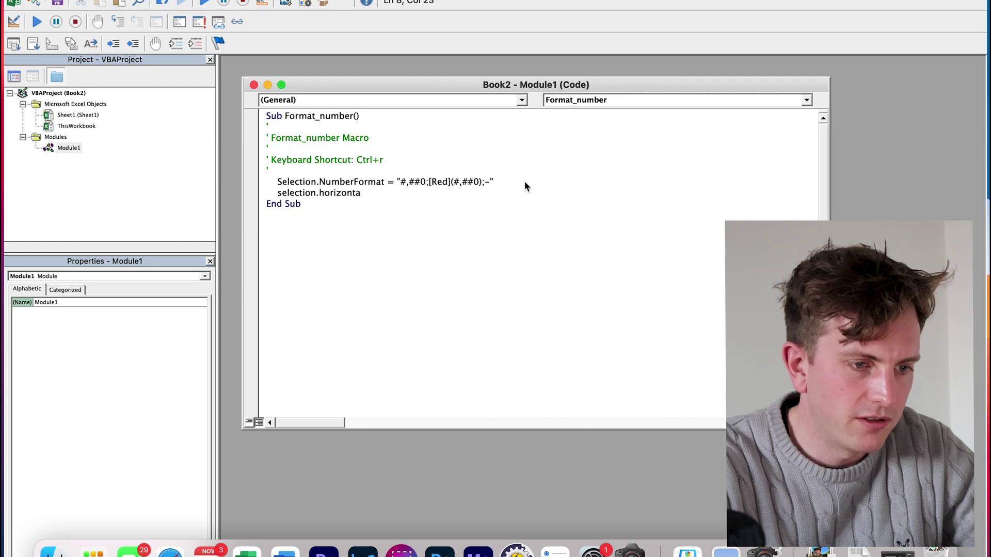
text(lalign)
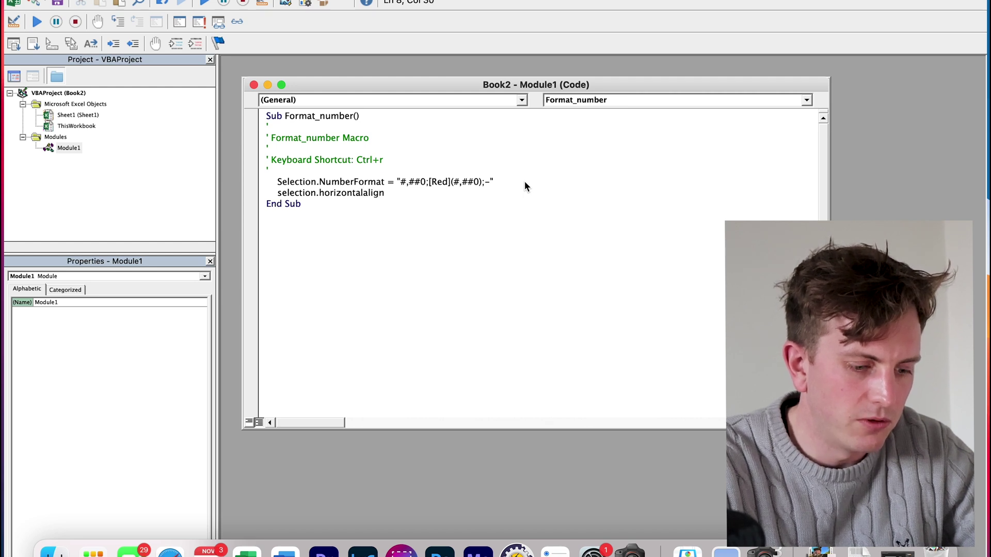
text(ment -)
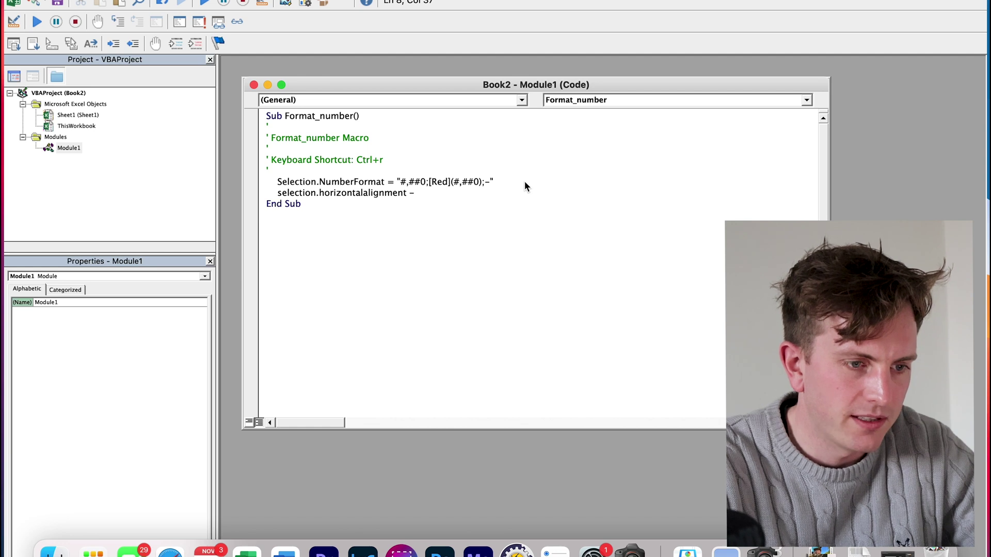
text(xlCenter)
key(Return)
click(568, 281)
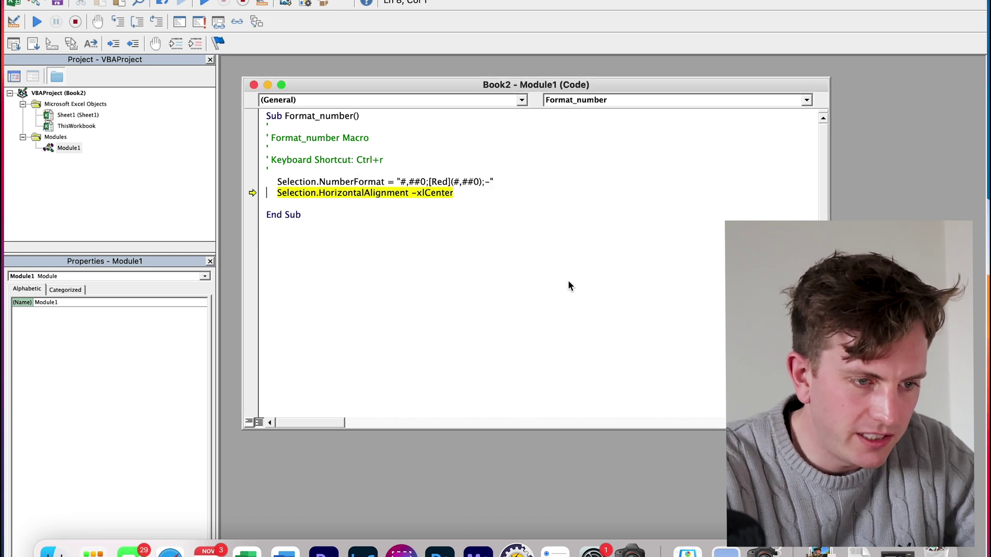
double_click(414, 193)
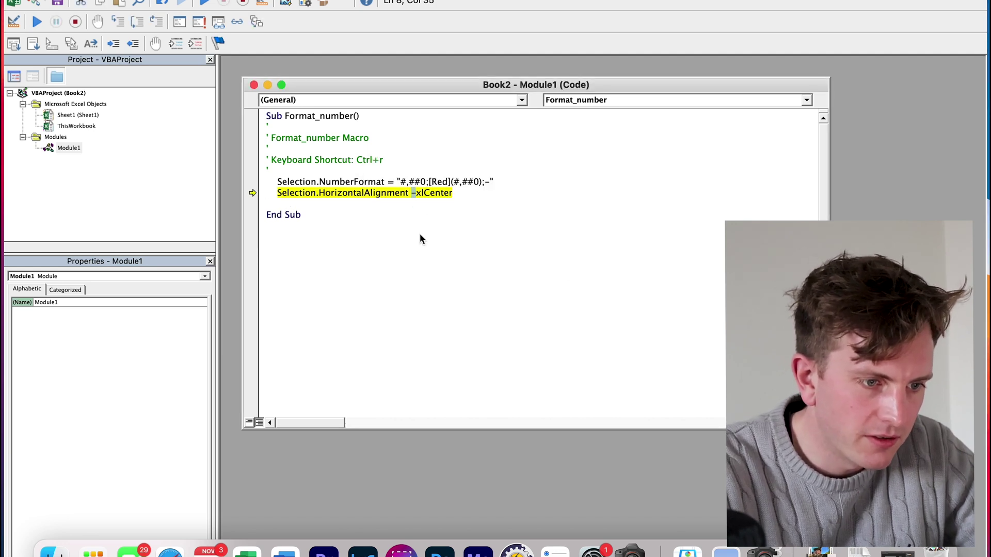
text(=)
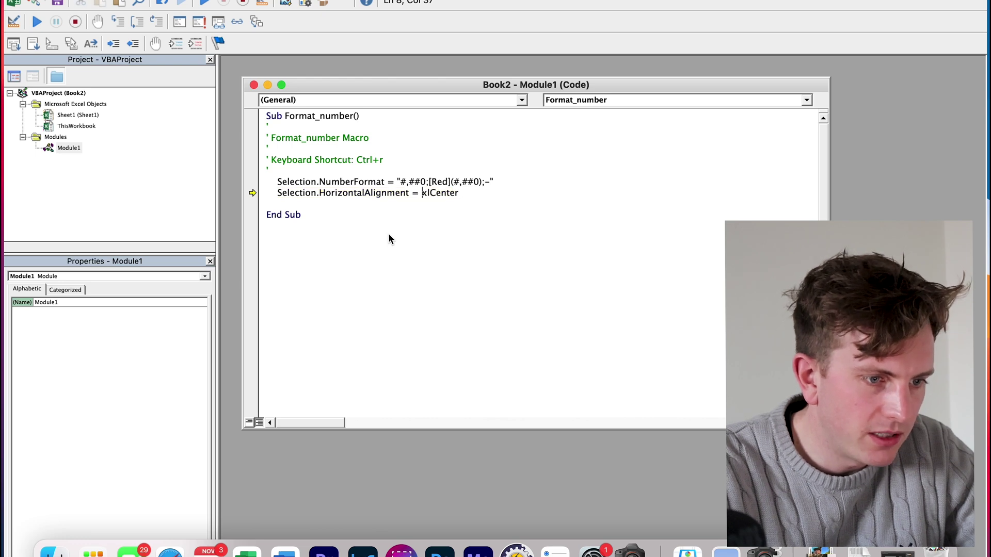
click(36, 22)
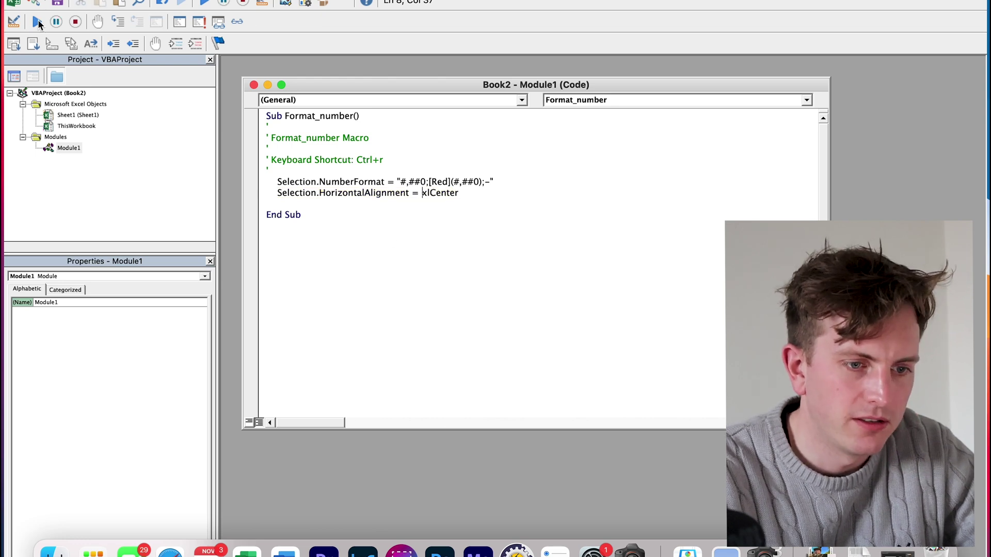
Return to the worksheet and select the values D4:F8
key(alt+F11)
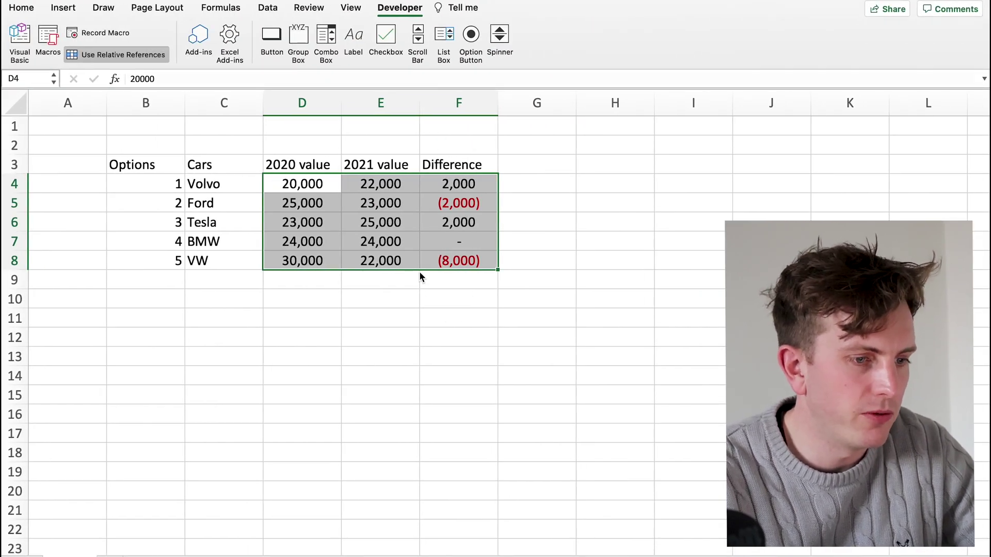
click(360, 199)
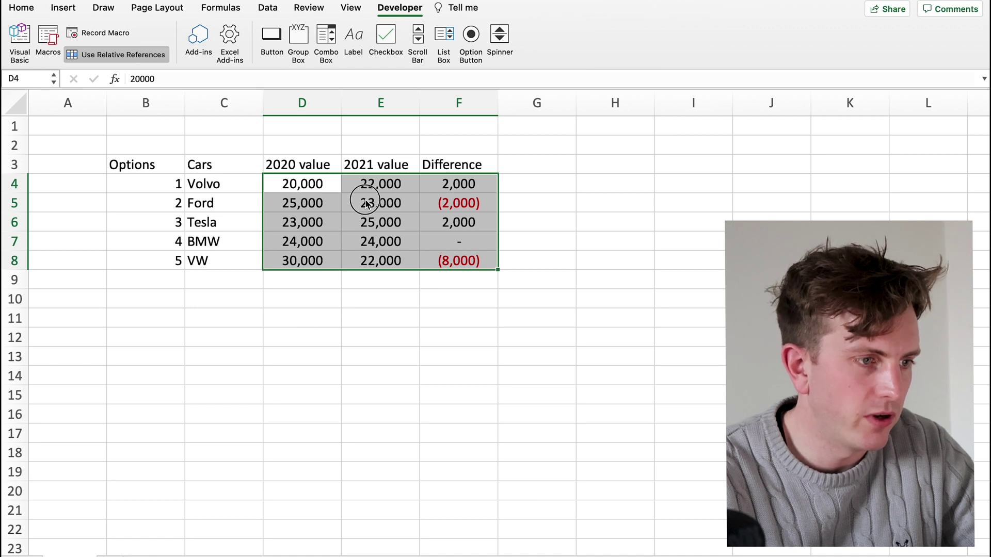
drag(322, 195, 493, 267)
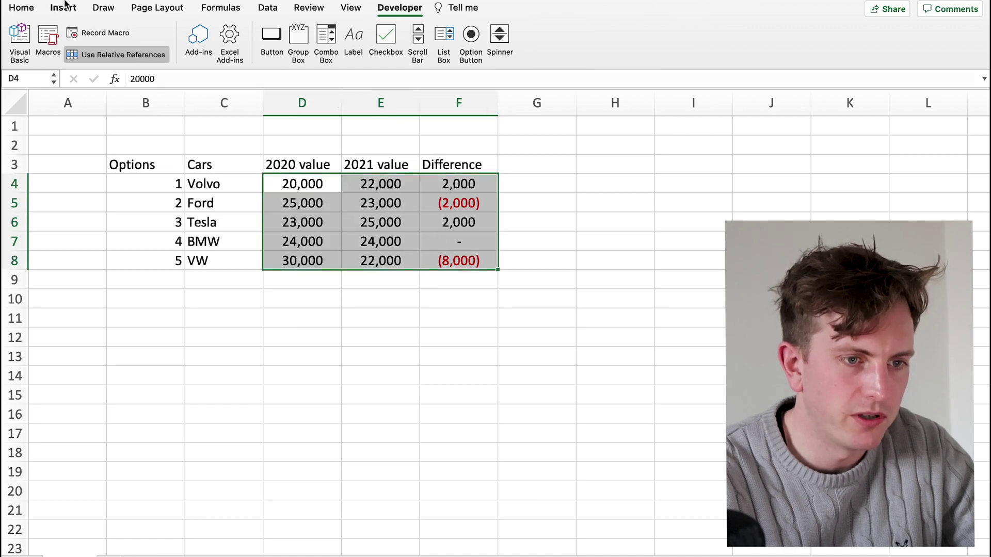
Apply Accounting format to D4:F8, then undo it back to whole numbers and reselect
click(55, 8)
click(21, 7)
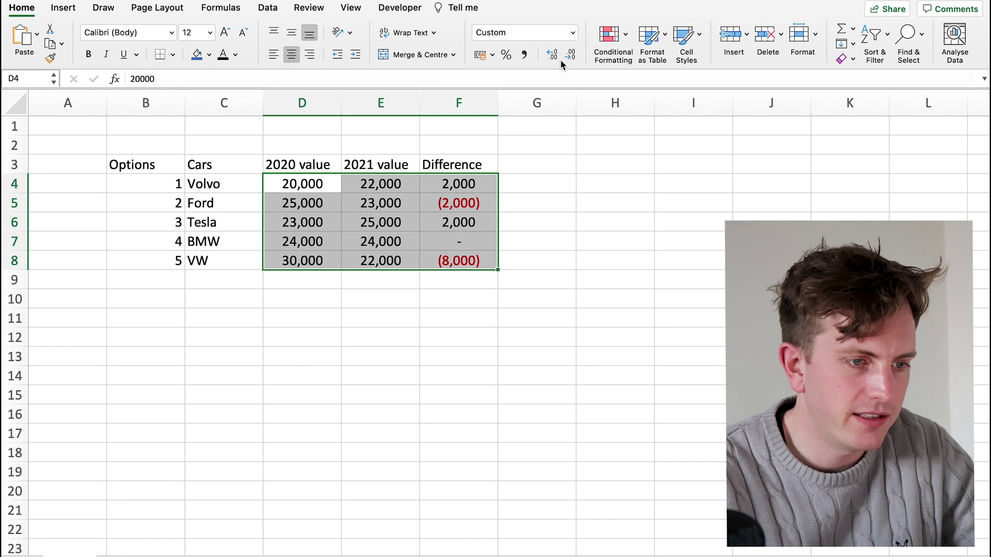
click(528, 56)
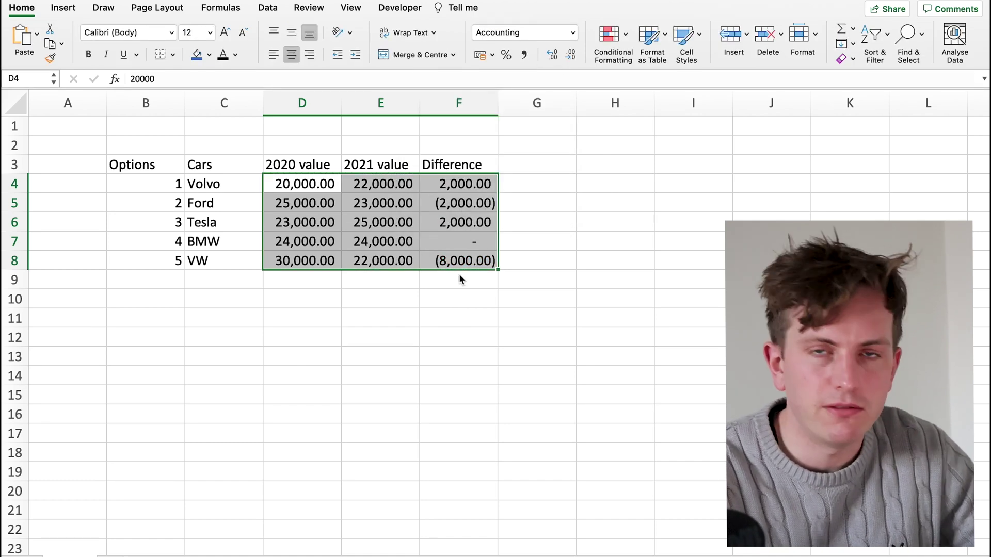
key(super+z)
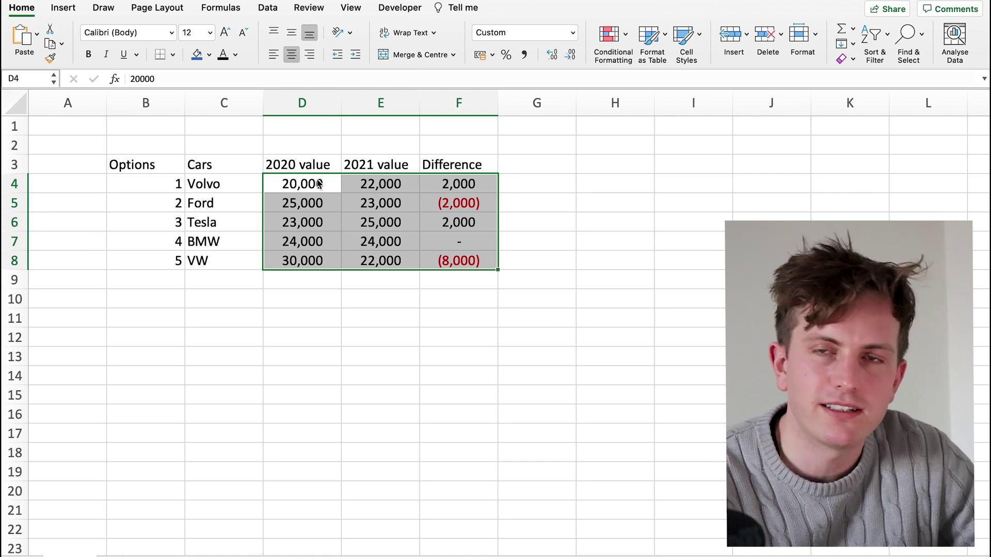
drag(323, 184, 455, 264)
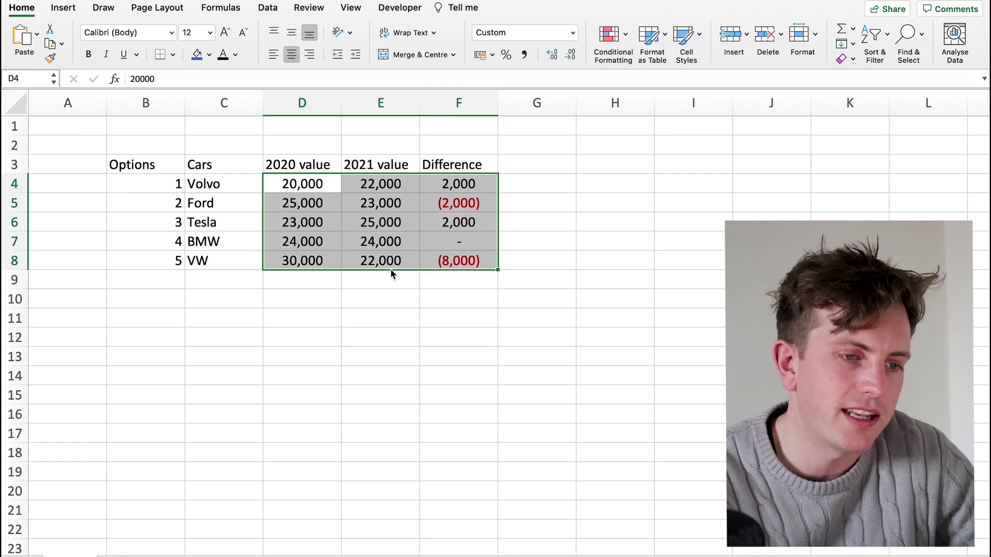
drag(129, 165, 473, 173)
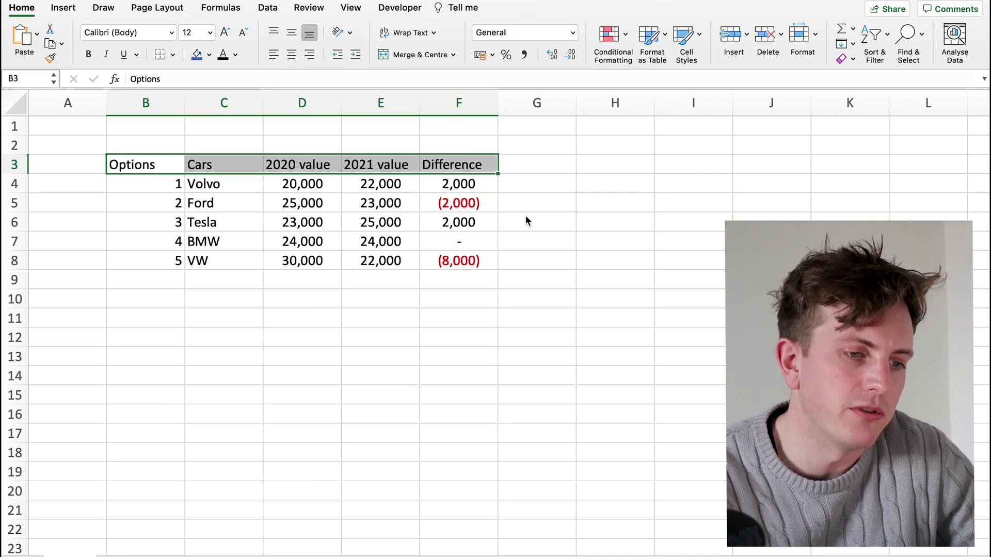
drag(317, 188, 451, 286)
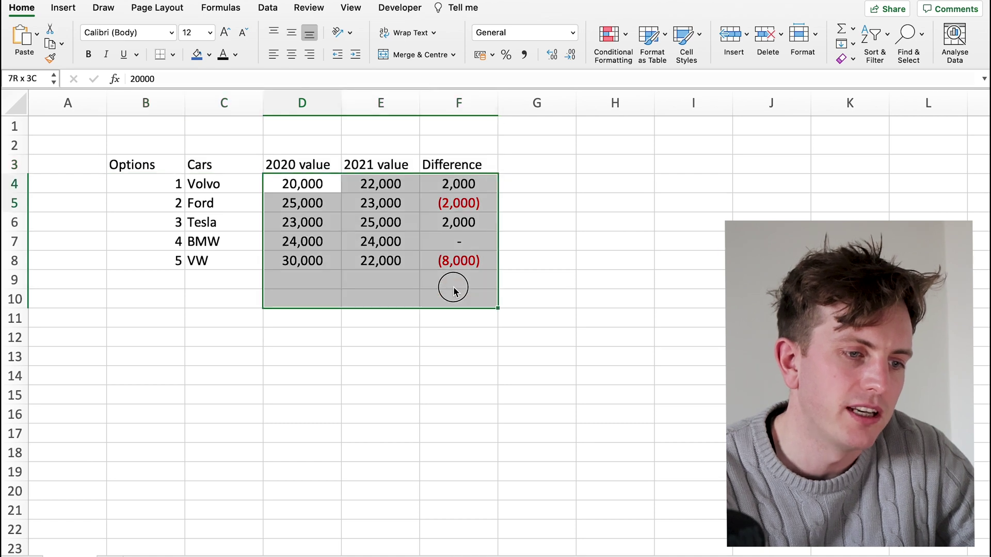
drag(137, 170, 453, 161)
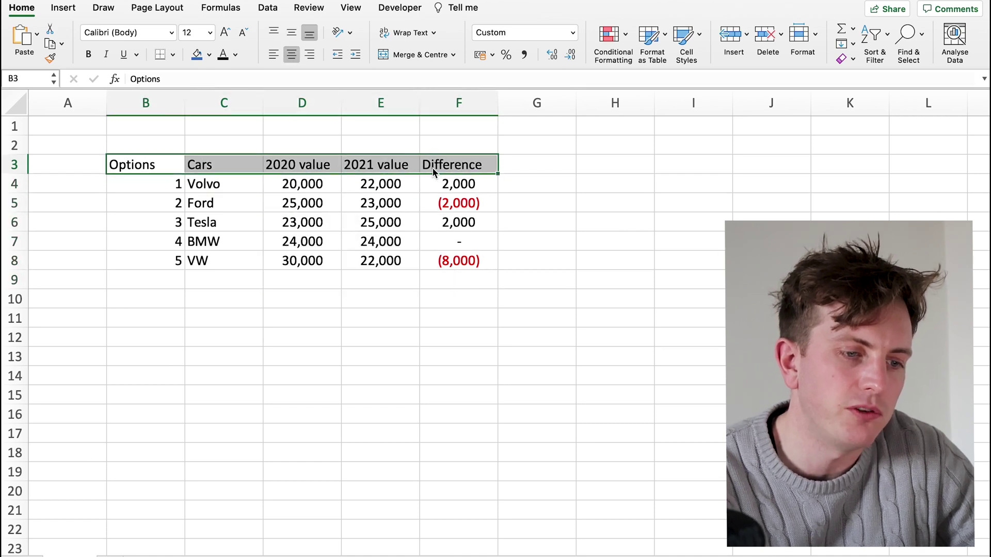
drag(151, 160, 487, 272)
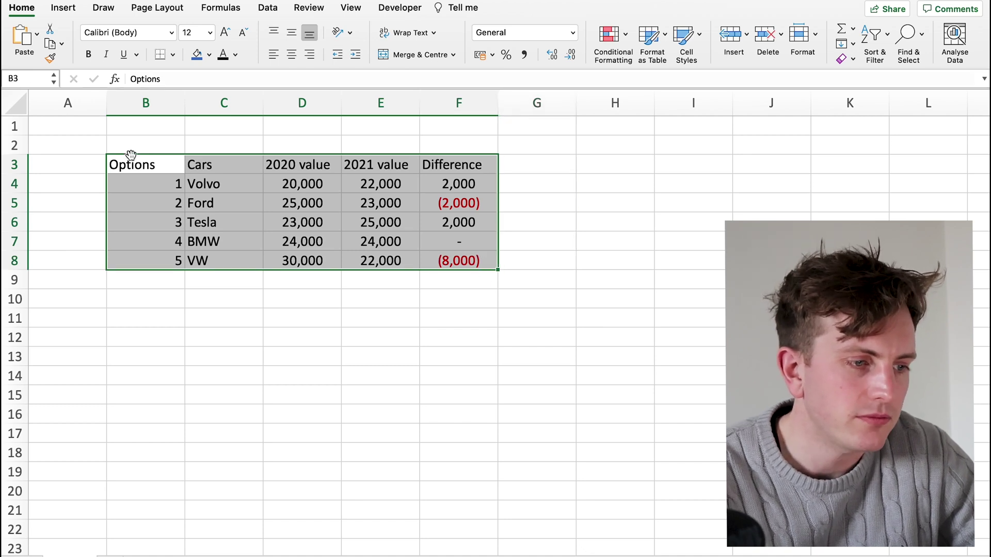
drag(134, 164, 463, 172)
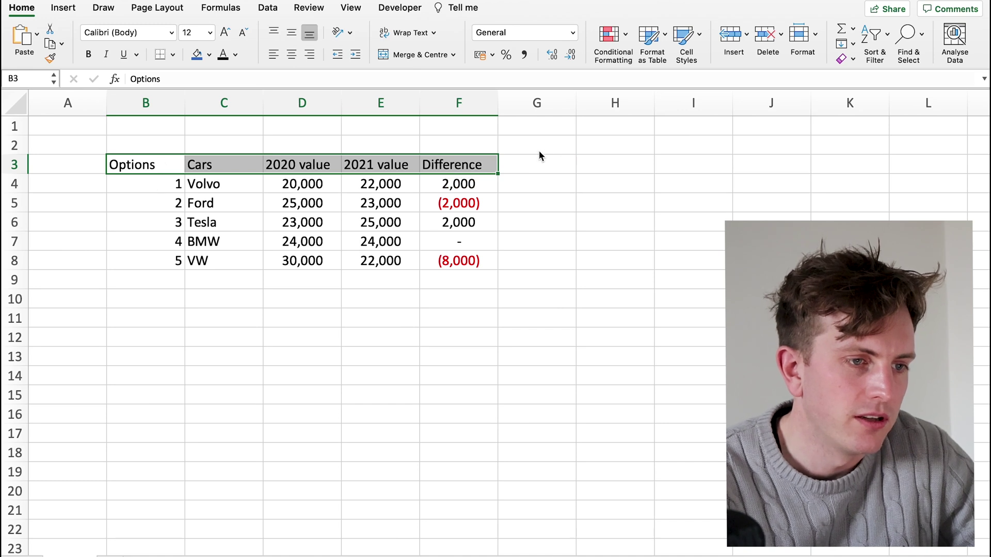
click(390, 11)
Start recording a new macro with shortcut letter e
click(103, 32)
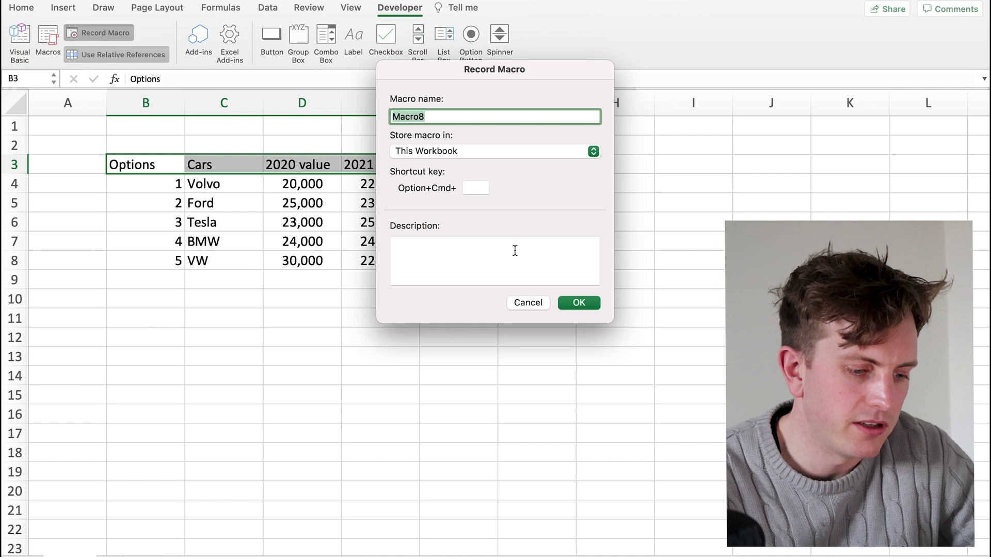
click(480, 190)
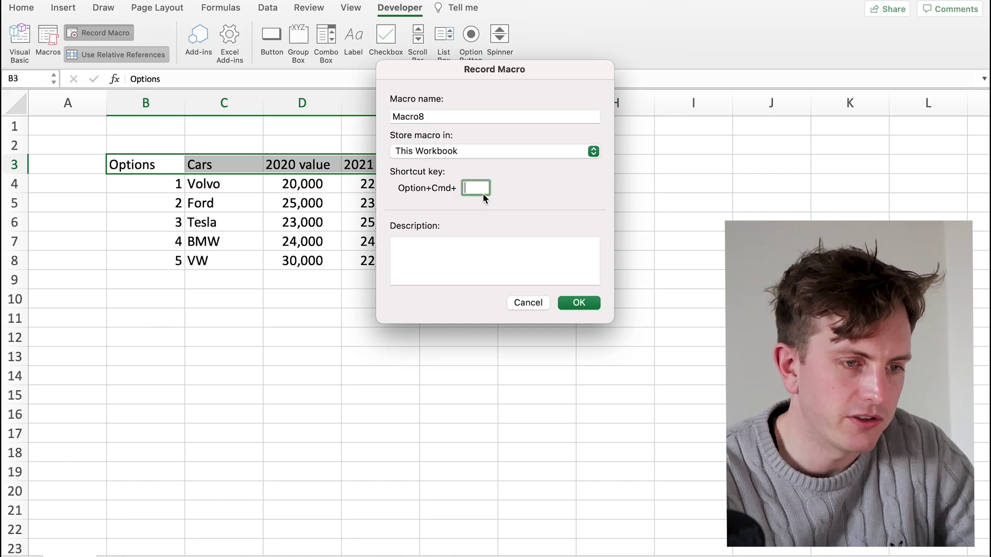
text(e)
click(572, 306)
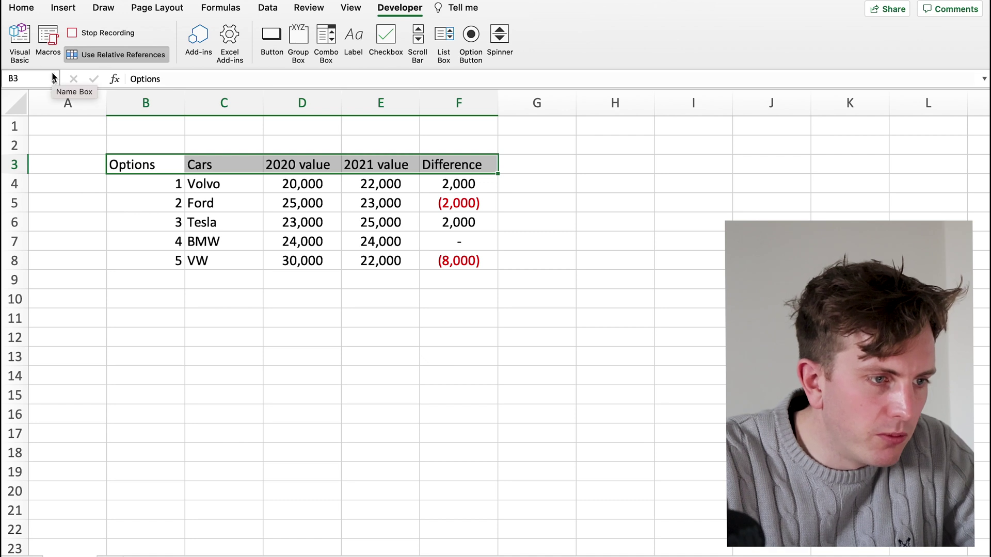
Give the header row a dark blue fill, white font colour and all borders
click(22, 8)
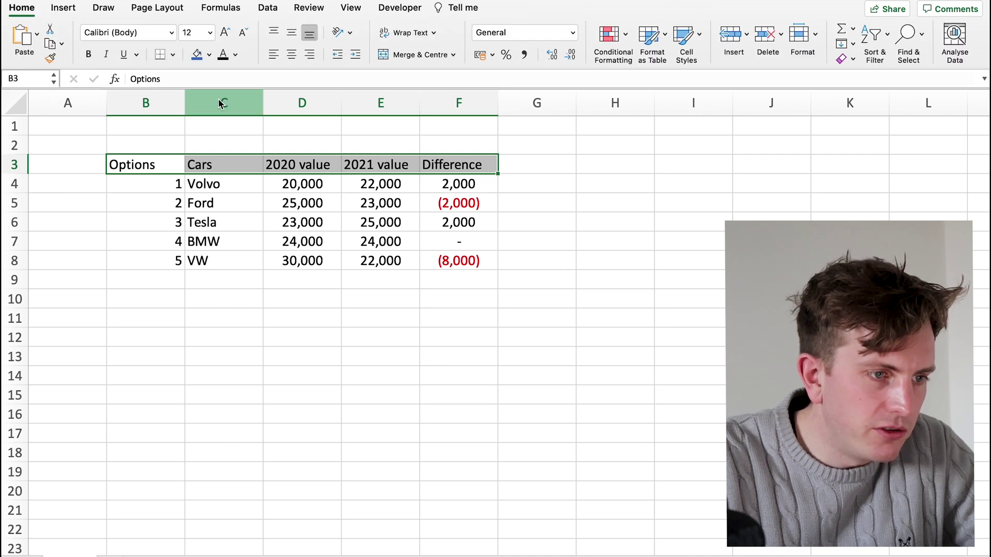
click(201, 56)
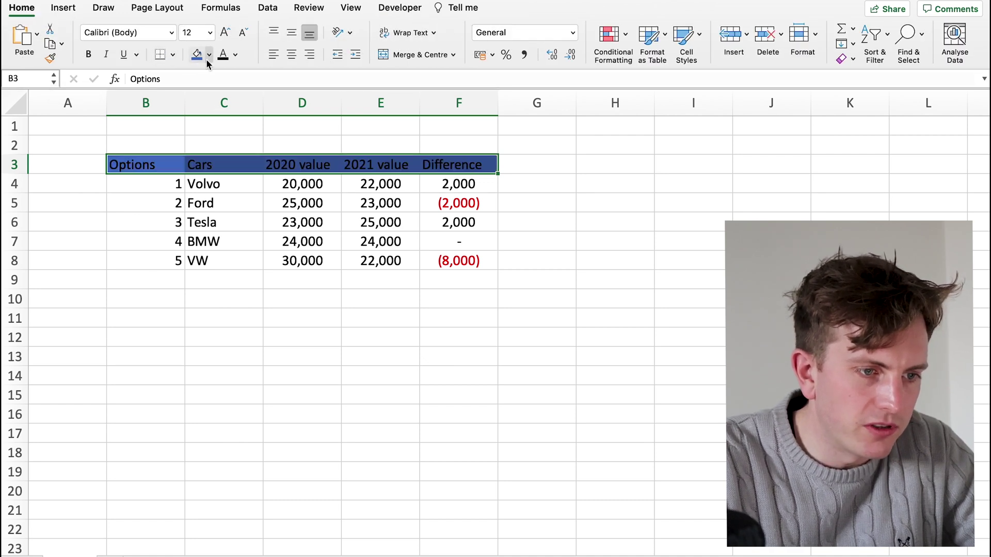
click(235, 56)
click(227, 116)
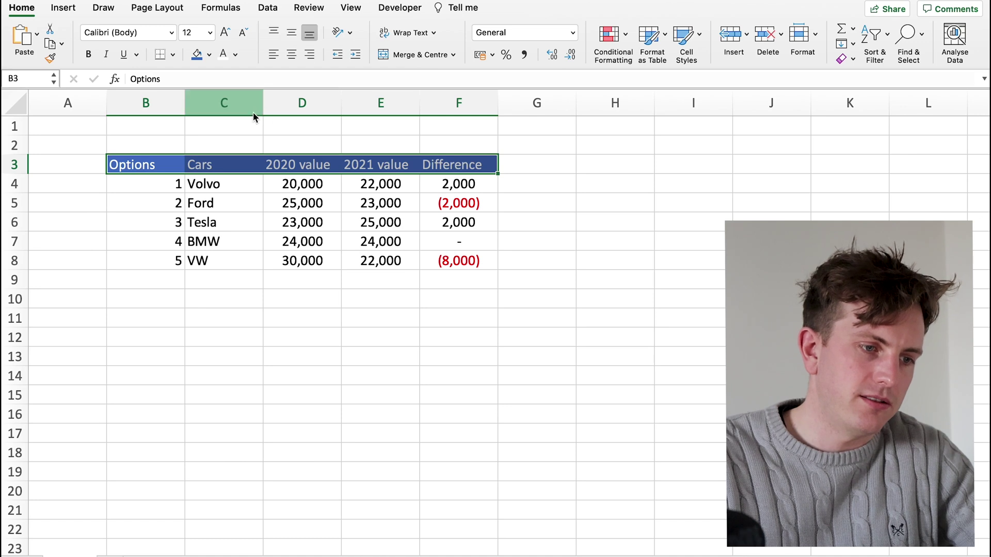
click(173, 55)
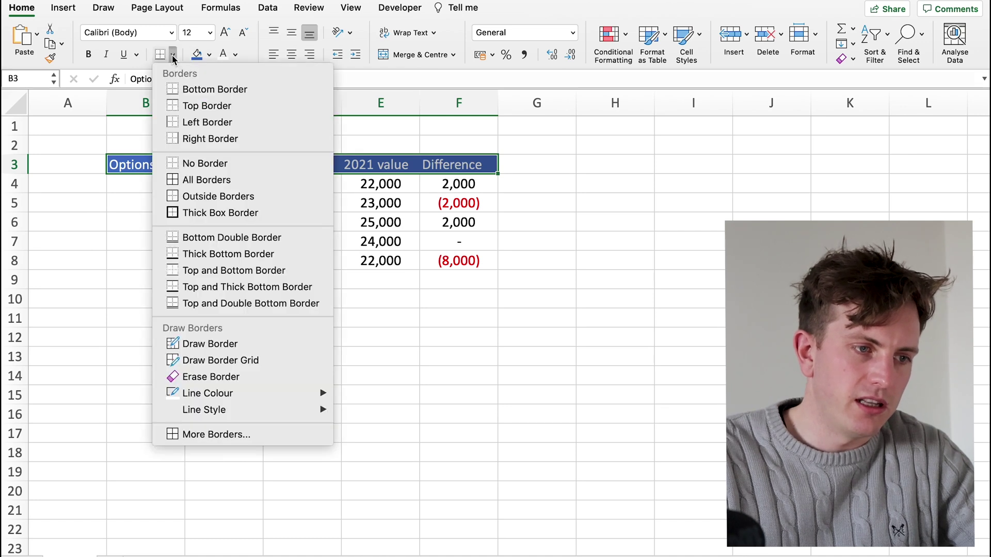
mouse_move(207, 397)
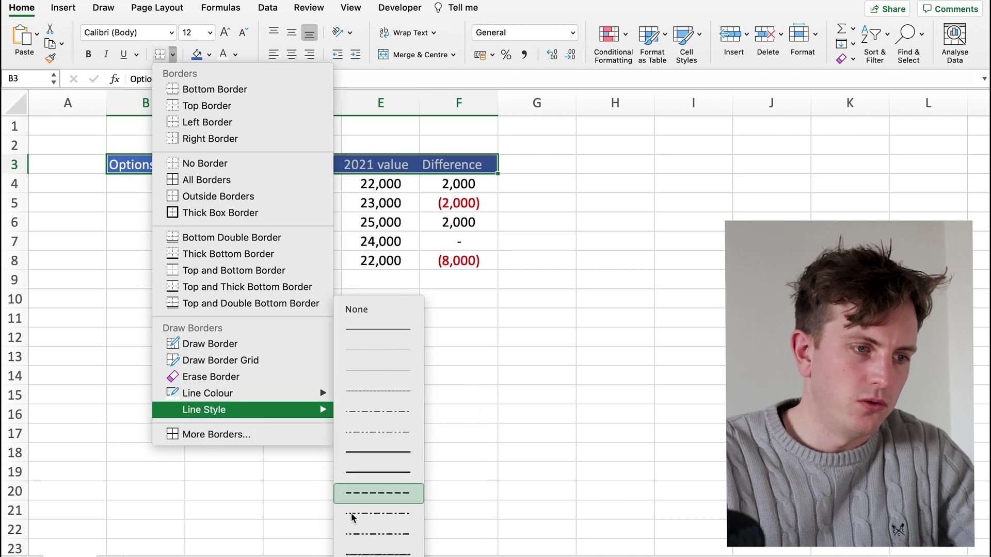
click(225, 180)
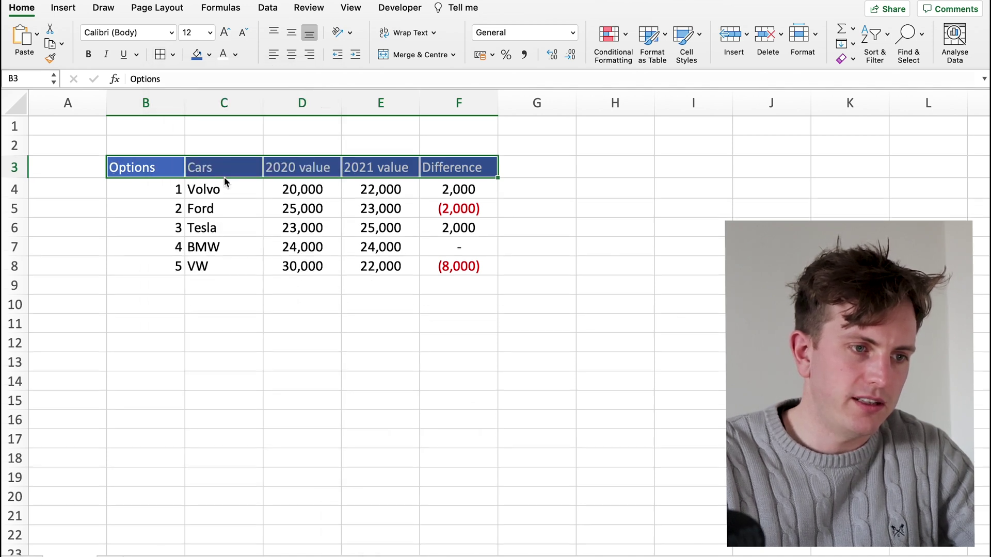
click(537, 227)
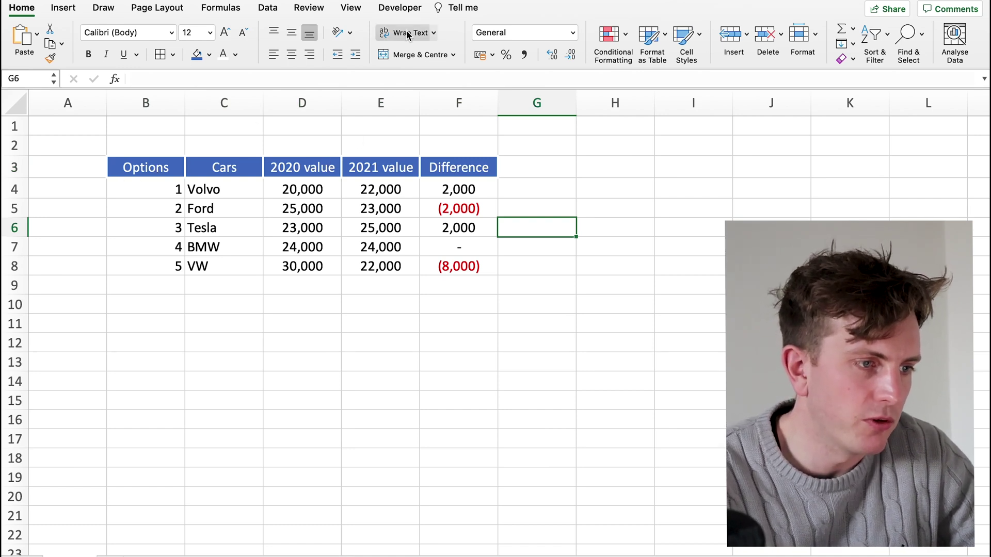
Stop the recording and enter the word 'text' in cell H3
click(399, 7)
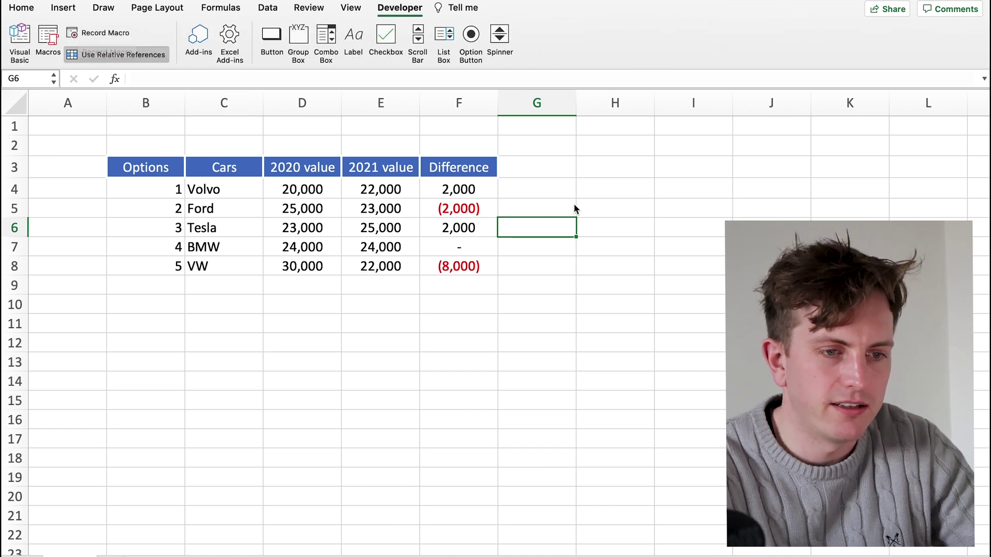
click(607, 171)
text(text)
key(Return)
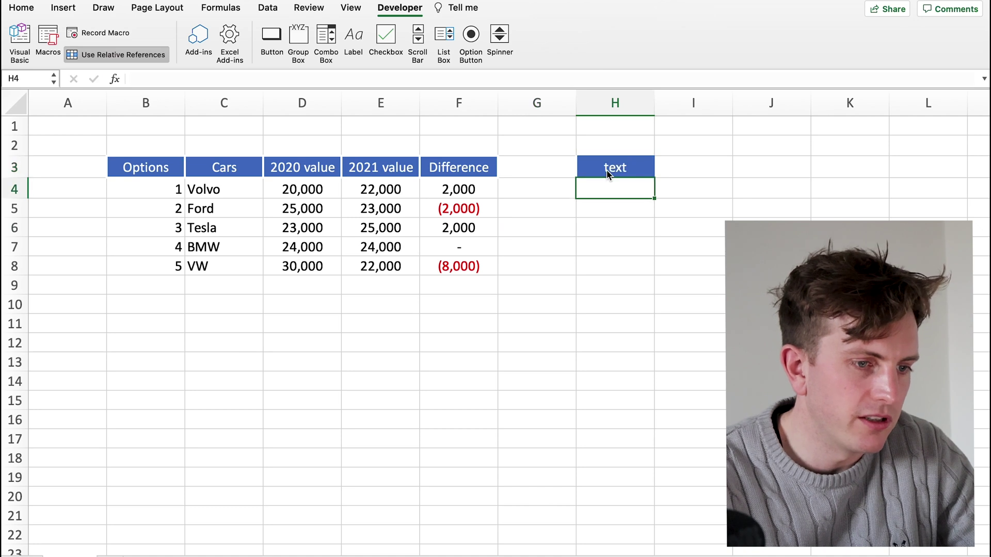
Paste only a plain cell's formats onto H3 so it is unstyled
click(607, 172)
key(super+c)
key(ctrl+super+v)
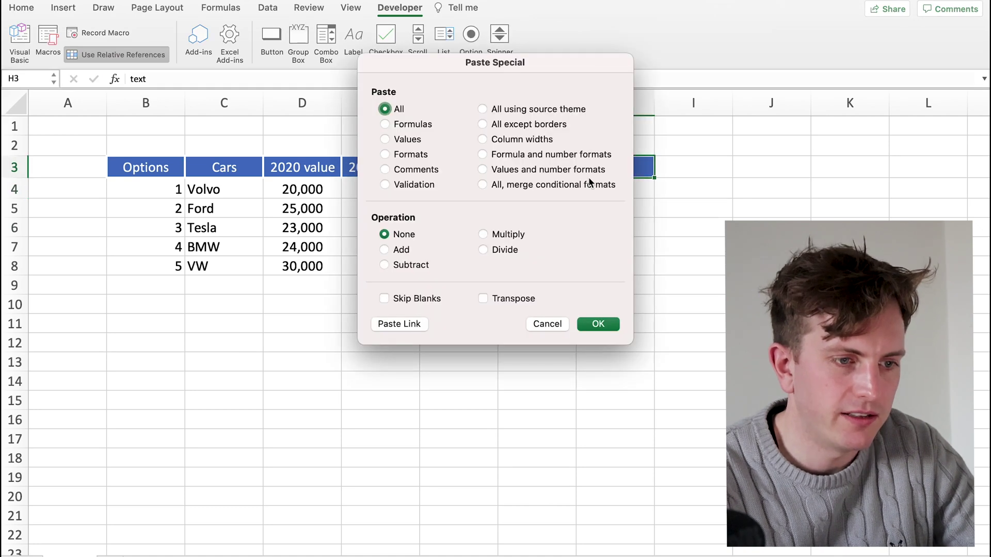
click(384, 154)
click(597, 324)
click(632, 209)
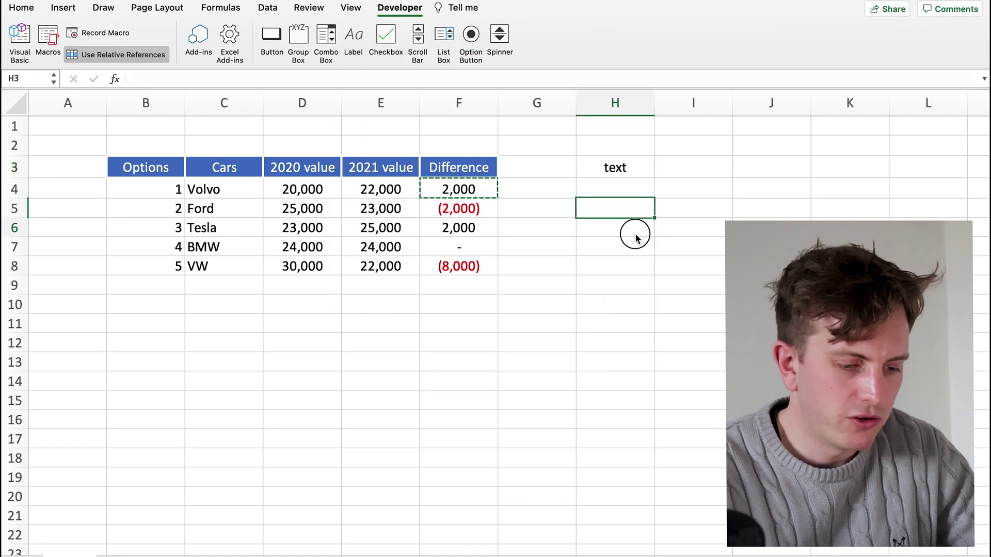
click(635, 230)
Run the header macro on H3 to give it the blue header style
click(634, 162)
key(alt+super+m)
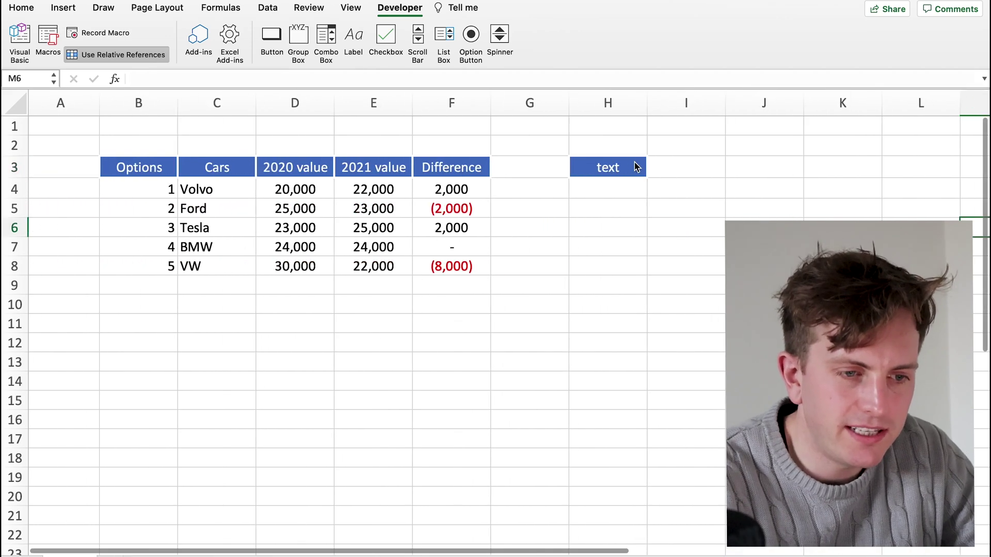
click(636, 167)
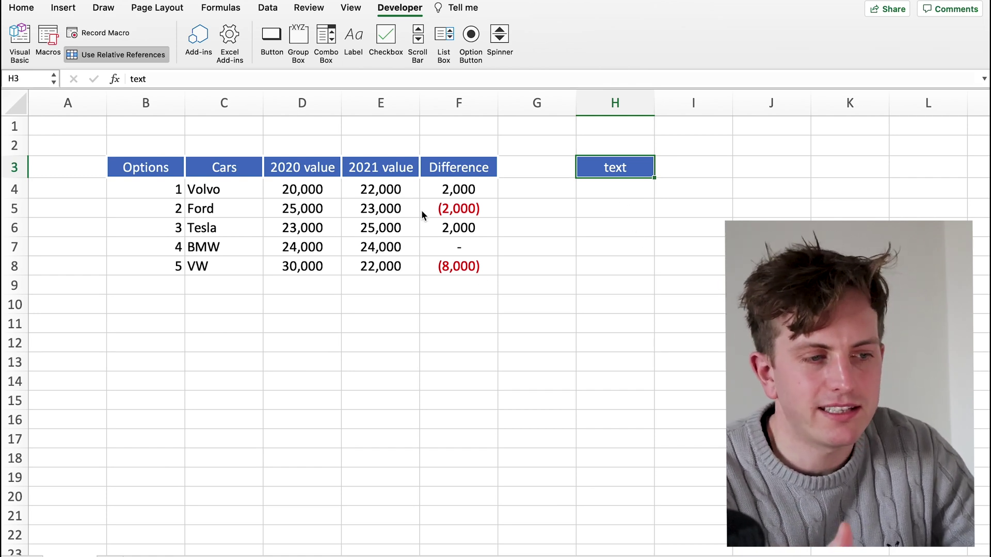
click(299, 192)
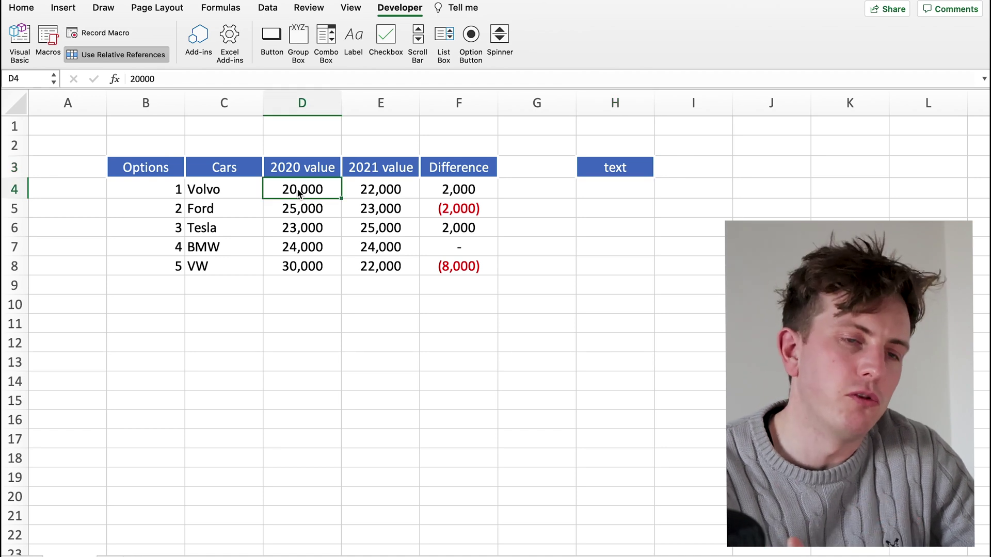